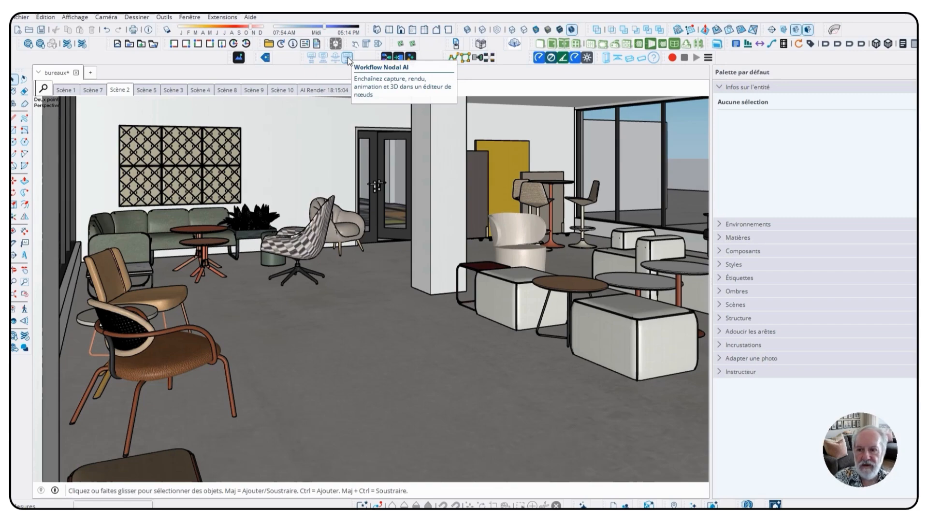
# Open the Workflow Nodal AI editor beside the model and clear the whole default workflow.
pyautogui.click(348, 59)
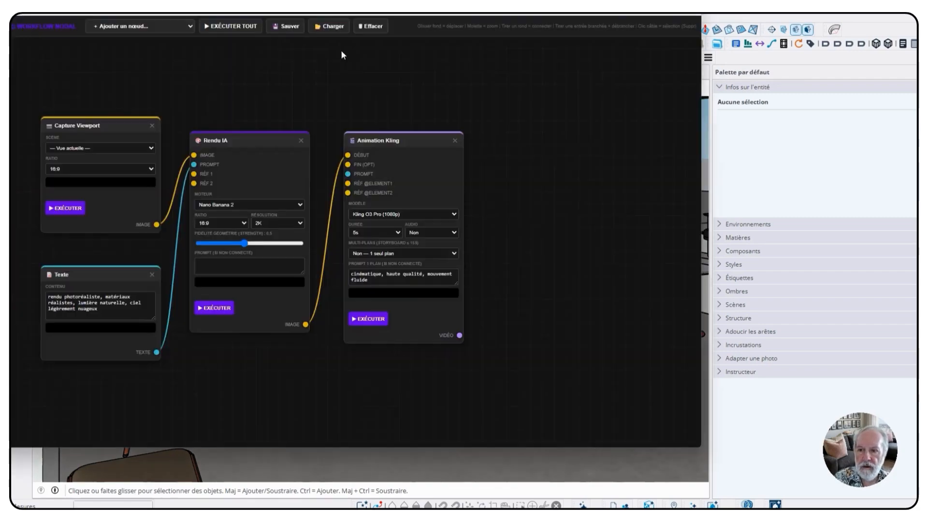
pyautogui.moveTo(372, 15); pyautogui.dragTo(575, 24)
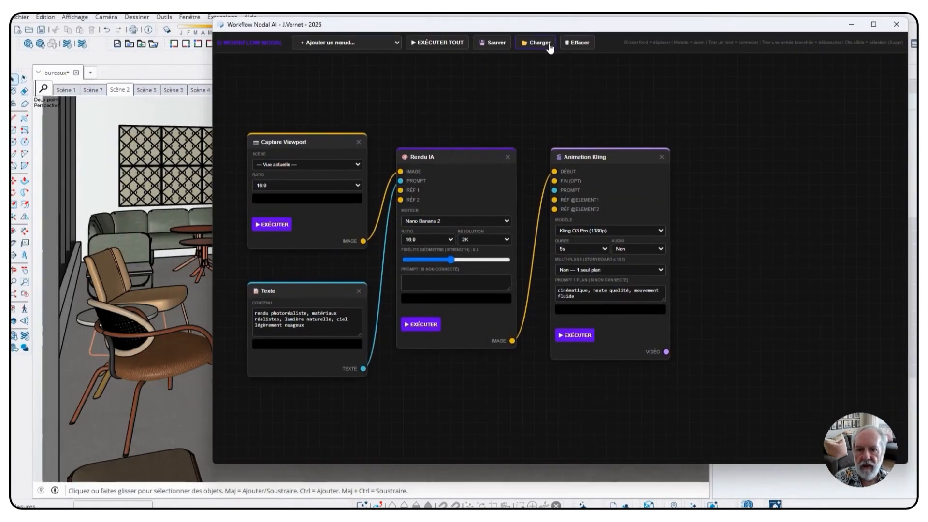
pyautogui.click(577, 43)
pyautogui.click(604, 261)
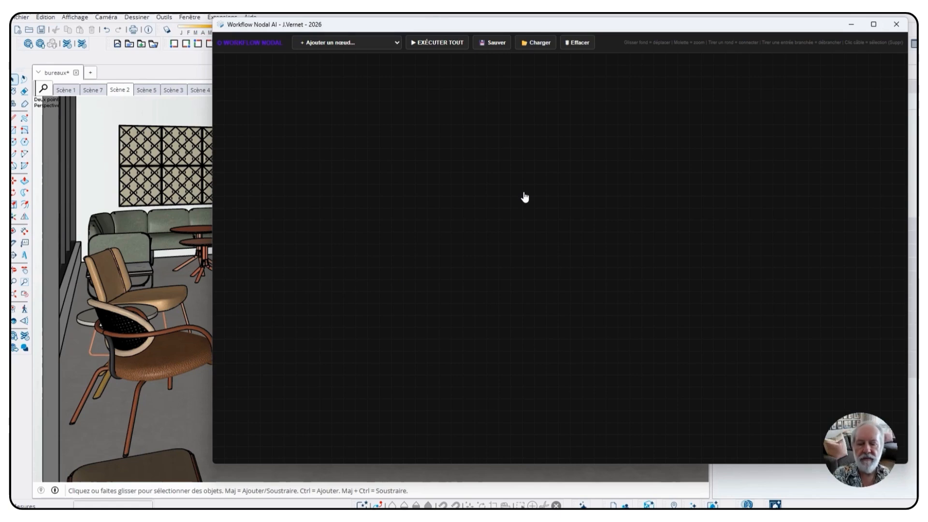
# Add a 3D (Meshy v6) node to the empty workflow and set its topology to Quad.
pyautogui.click(353, 41)
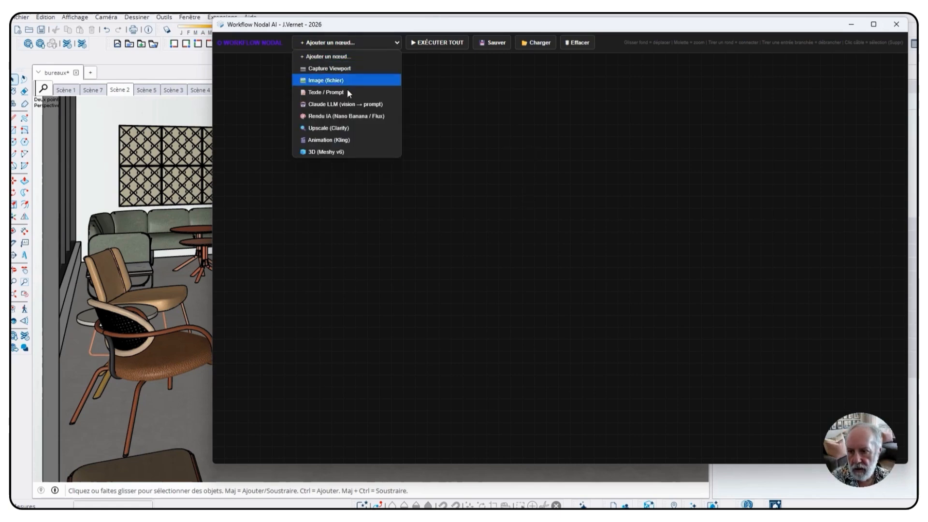
pyautogui.click(326, 153)
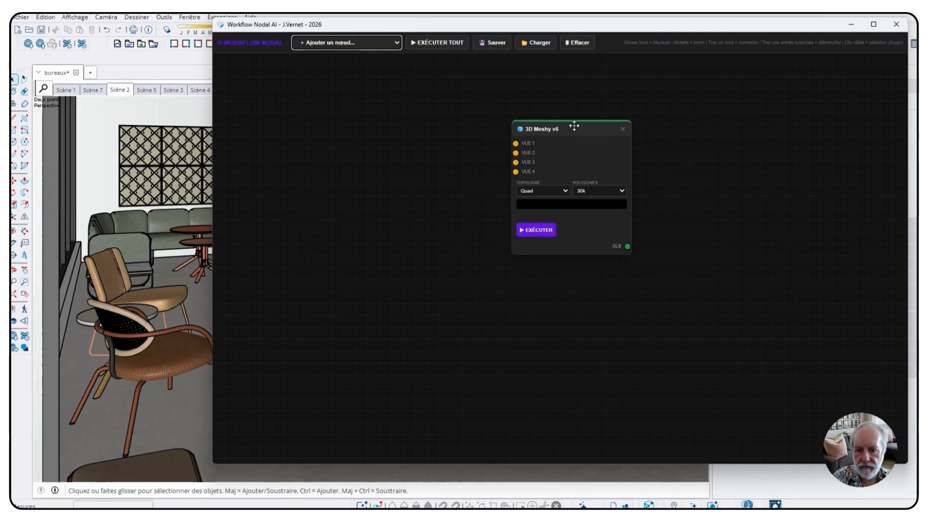
pyautogui.moveTo(575, 124); pyautogui.dragTo(607, 125)
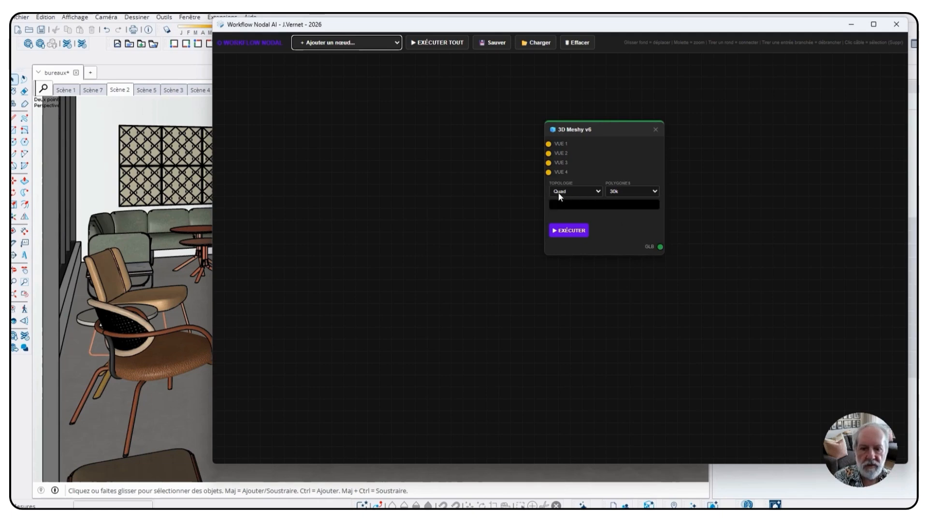
pyautogui.click(597, 192)
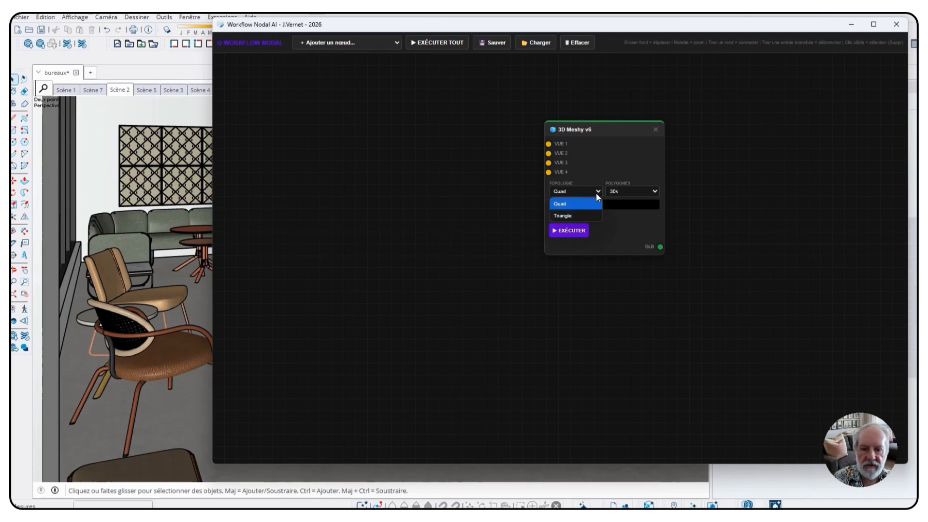
pyautogui.click(578, 202)
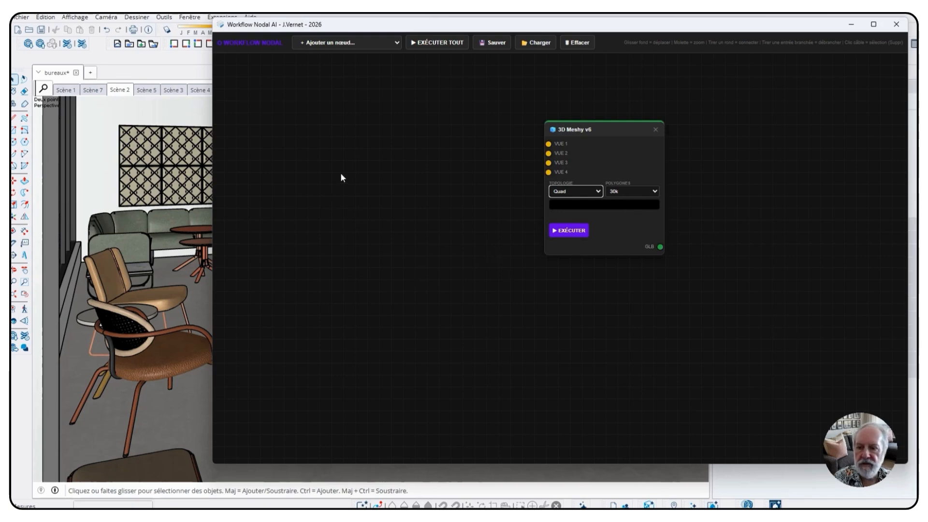
# Add an Image (fichier) node and place it to the left of the 3D Meshy node.
pyautogui.click(330, 43)
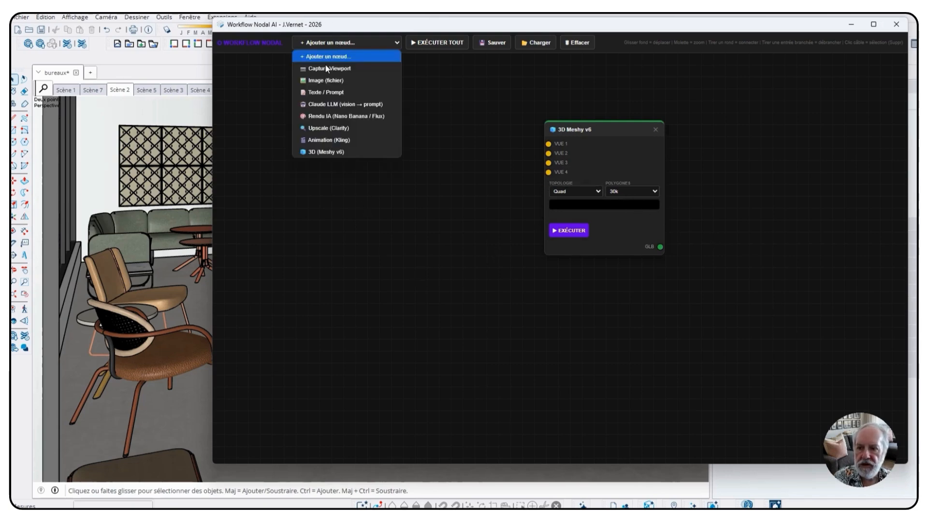
pyautogui.click(326, 81)
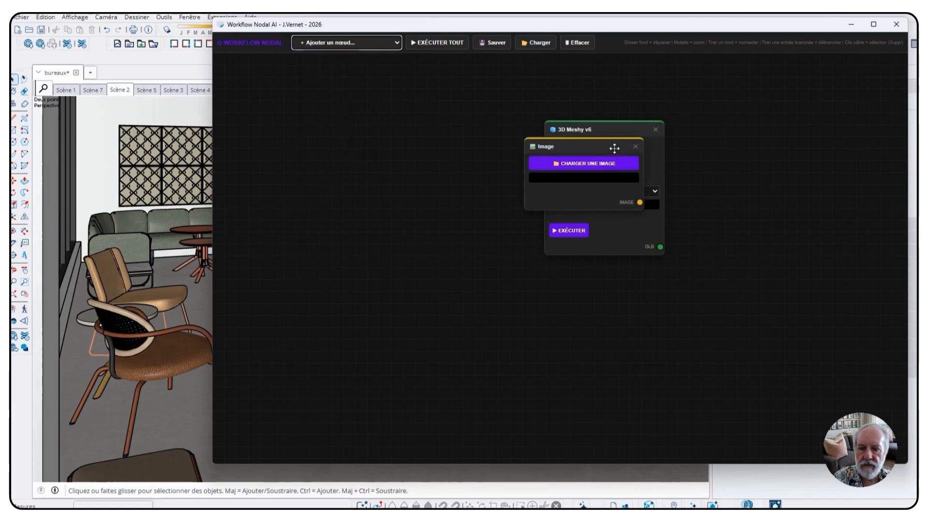
pyautogui.moveTo(614, 148); pyautogui.dragTo(488, 155)
# Load the PNG file "Capture d'écran 2026-07-25 110923.png" from the Bureau folder into the Image node.
pyautogui.click(474, 175)
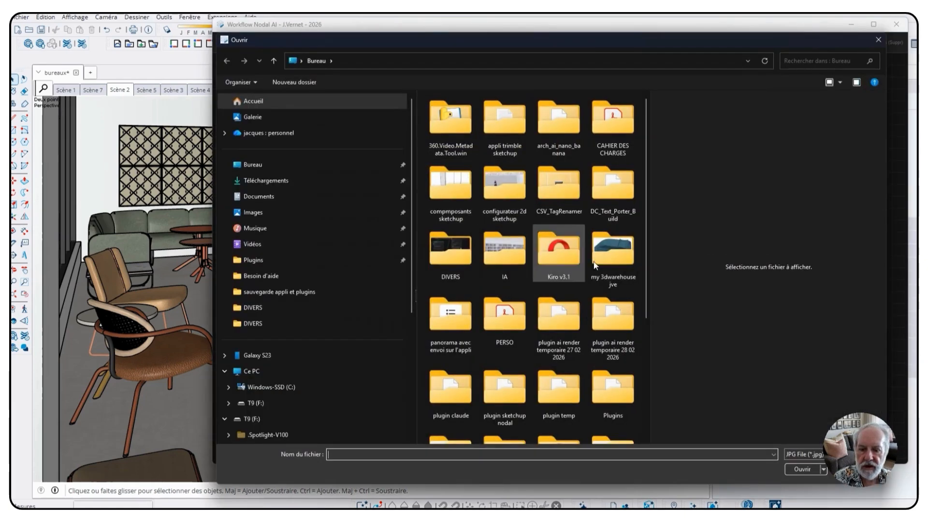
pyautogui.moveTo(646, 249); pyautogui.dragTo(654, 374)
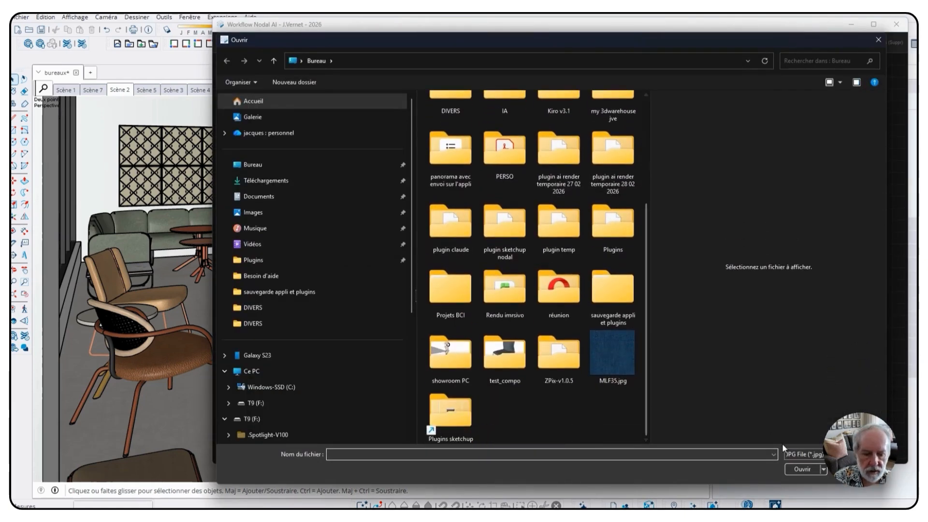
pyautogui.click(812, 454)
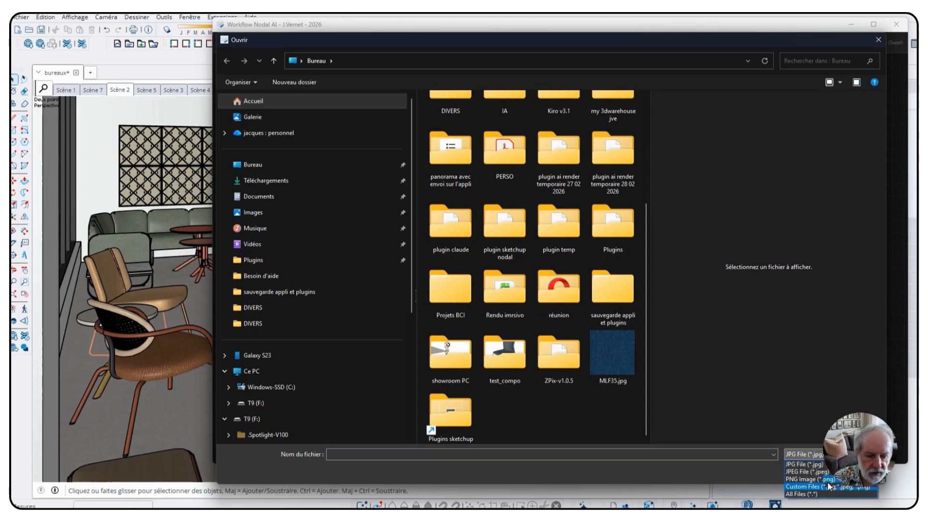
pyautogui.click(821, 480)
pyautogui.moveTo(641, 359); pyautogui.dragTo(653, 429)
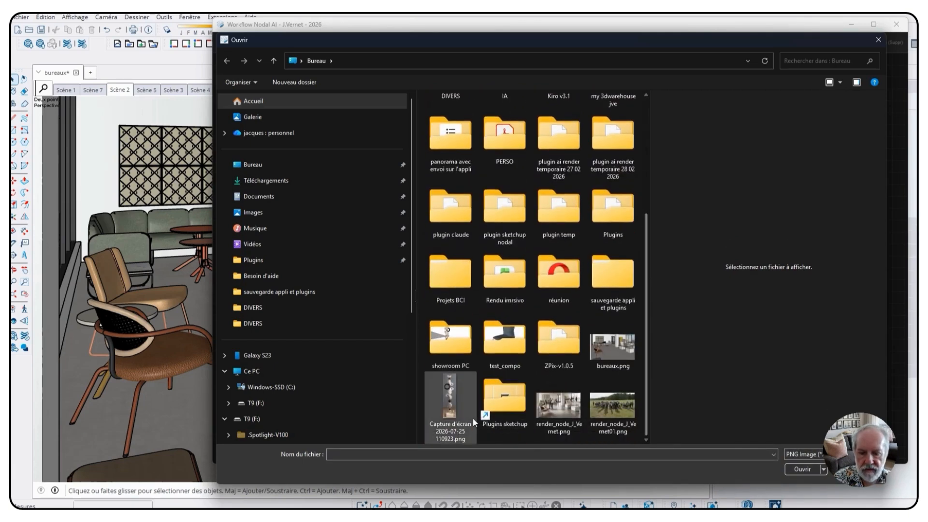
pyautogui.doubleClick(450, 398)
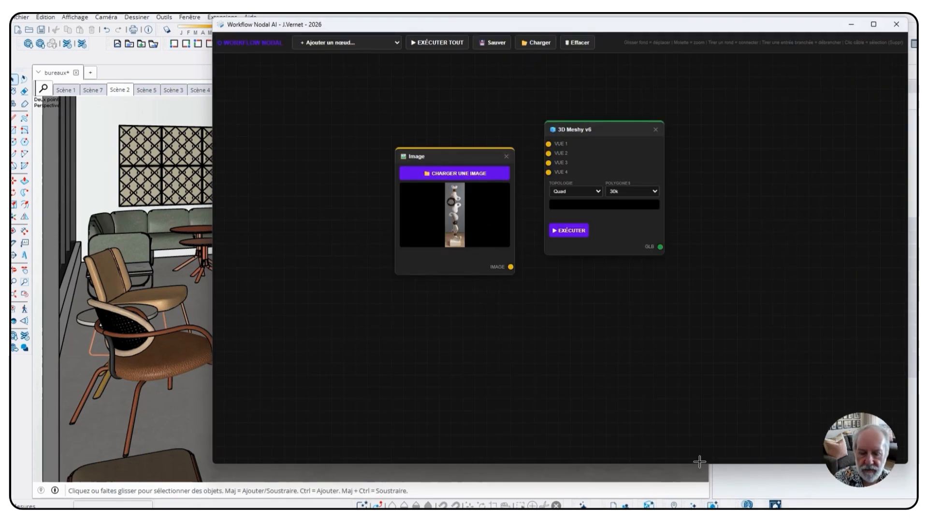
# Examine the enlarged preview of the sculpture screenshot in the file browser without reloading it.
pyautogui.click(463, 207)
pyautogui.moveTo(646, 297); pyautogui.dragTo(656, 440)
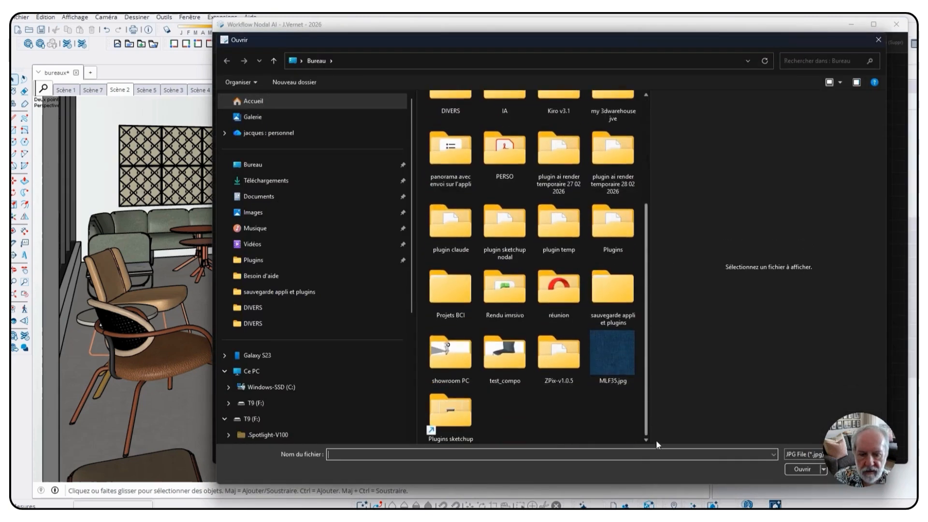
pyautogui.click(453, 399)
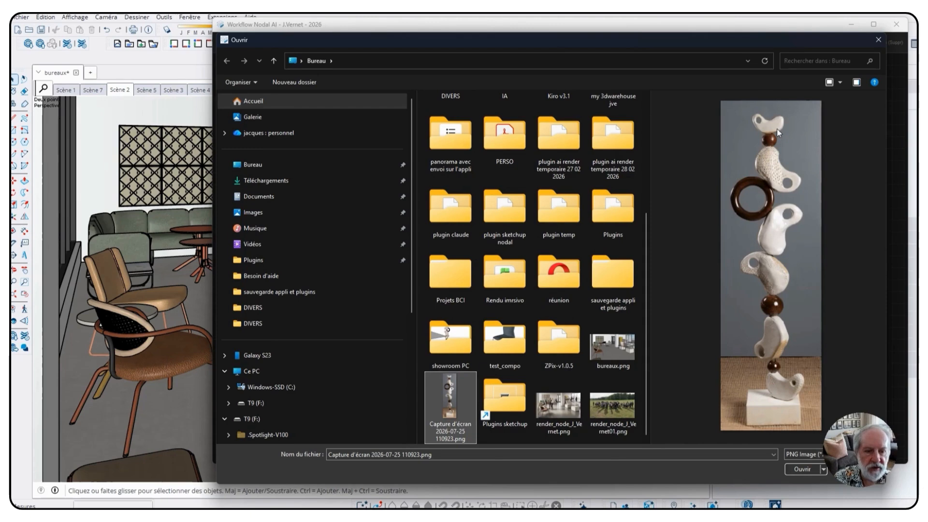
pyautogui.click(877, 40)
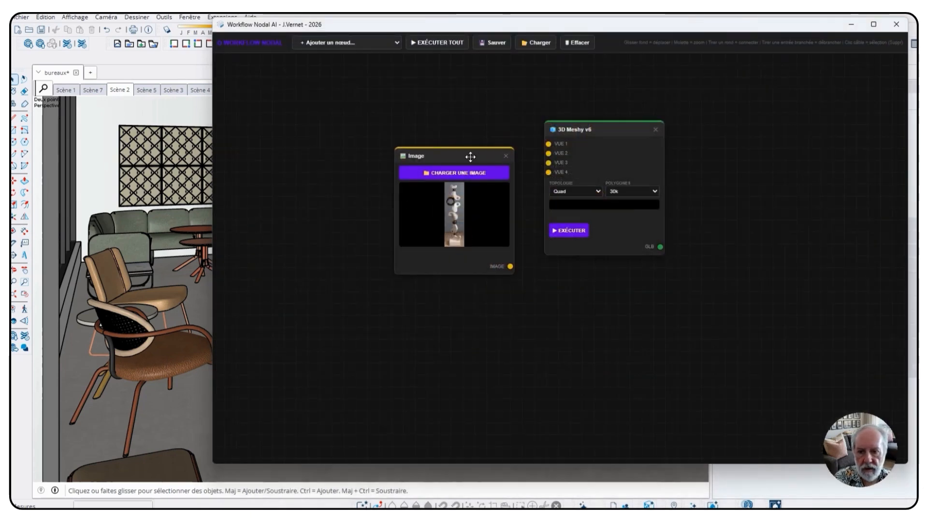
# Line up the Image node with the 3D Meshy node and connect its image output to VUE 1.
pyautogui.moveTo(473, 155); pyautogui.dragTo(447, 127)
pyautogui.moveTo(485, 239); pyautogui.dragTo(548, 144)
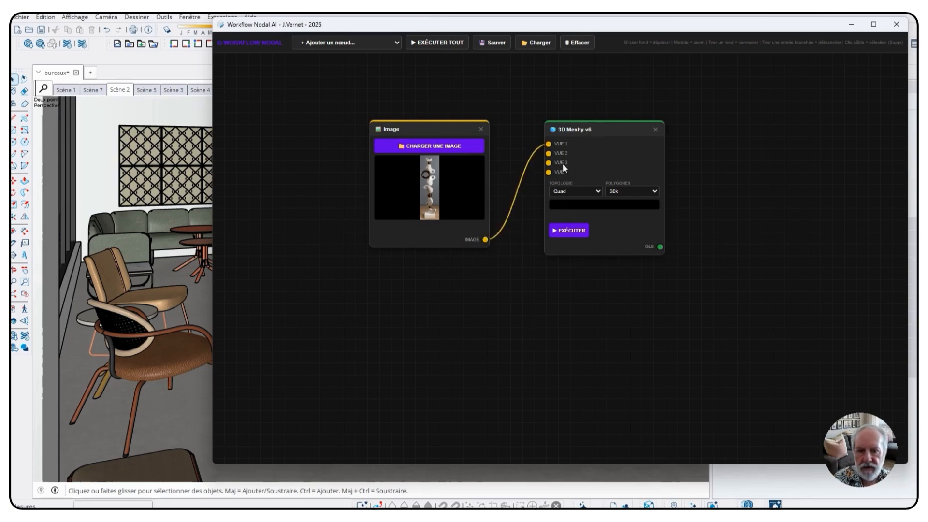
pyautogui.moveTo(608, 124); pyautogui.dragTo(618, 133)
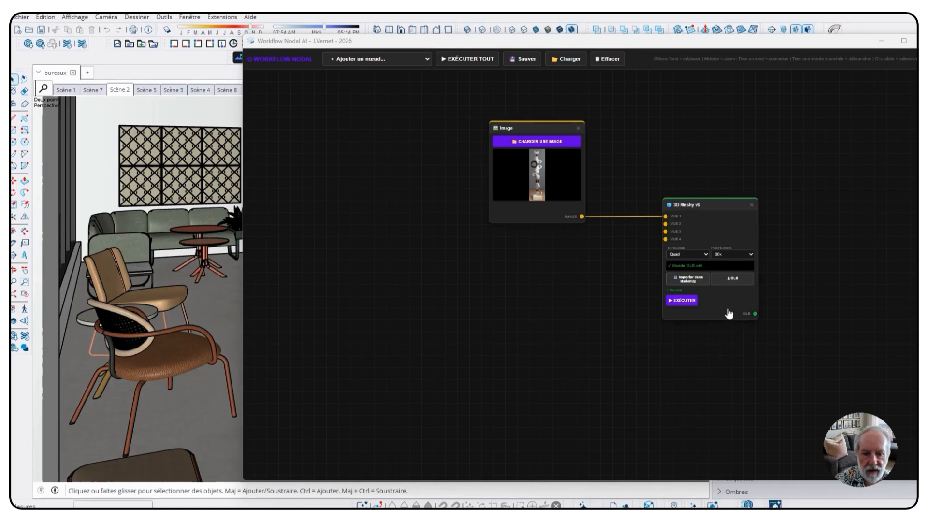
# Import the generated GLB sculpture into the SketchUp model and place it on the floor beside the column in Scène 2.
pyautogui.click(696, 281)
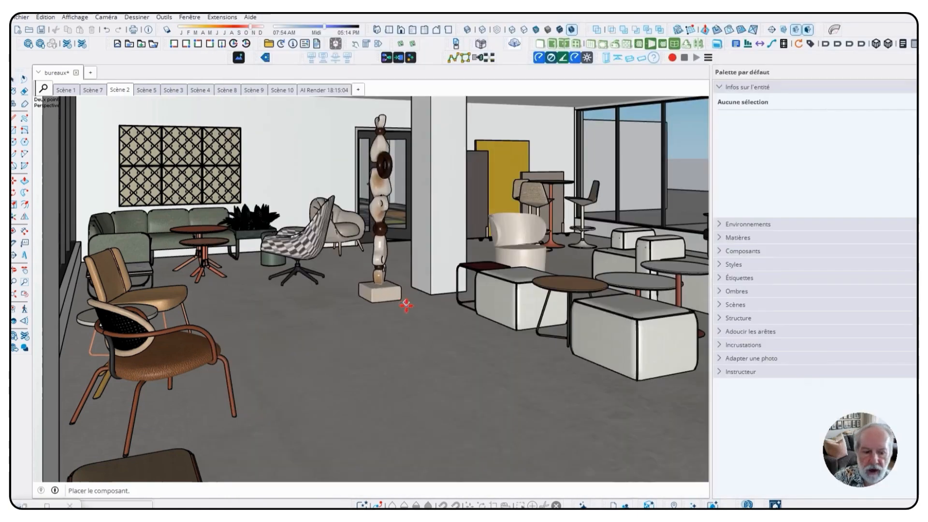
pyautogui.moveTo(416, 297)
pyautogui.mouseDown()
pyautogui.moveTo(451, 339)
pyautogui.moveTo(439, 313)
pyautogui.mouseUp()
pyautogui.click(127, 92)
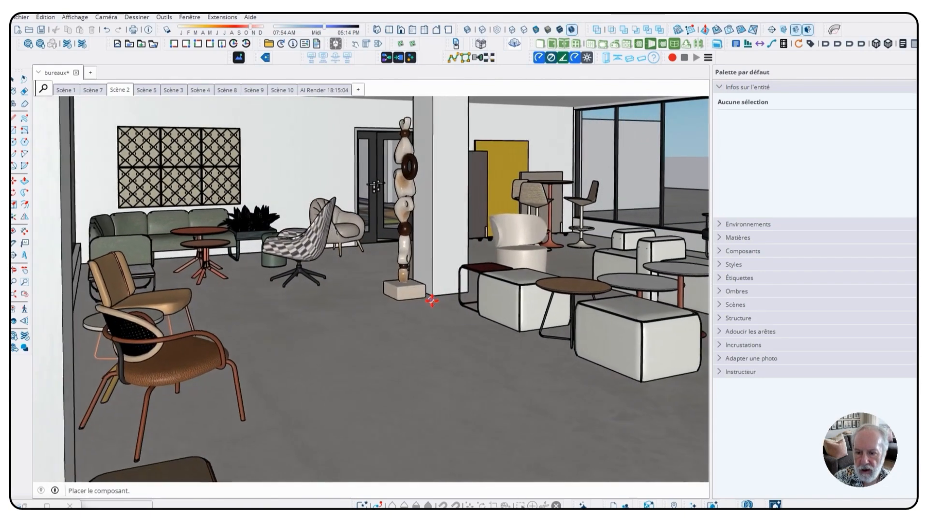
pyautogui.click(430, 294)
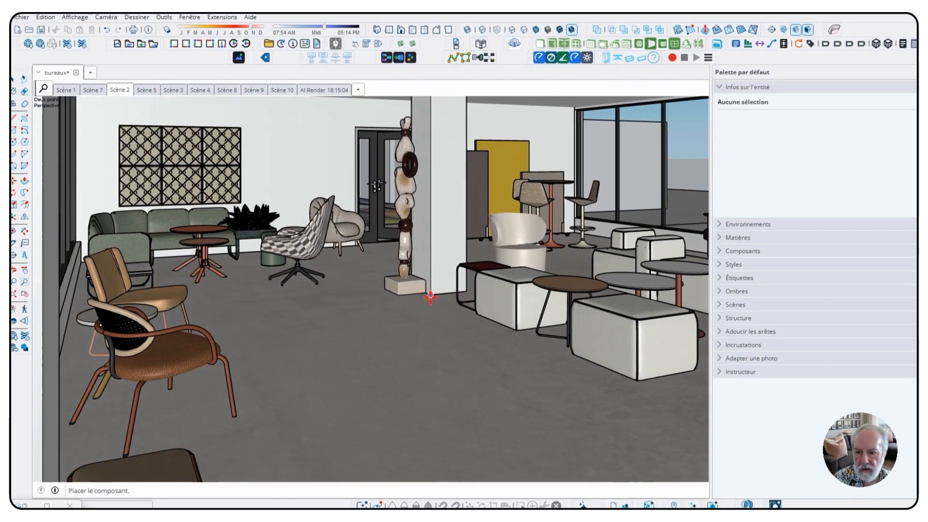
# Rotate the sculpture on the floor plane so that its broad side faces the room.
pyautogui.scroll(3, 406, 286)
pyautogui.press('q')
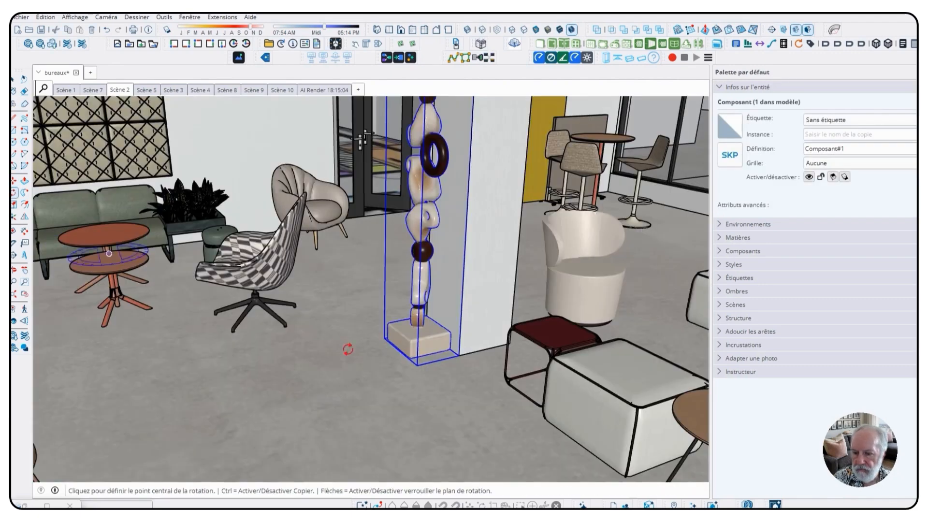
pyautogui.click(369, 352)
pyautogui.click(408, 392)
pyautogui.click(435, 368)
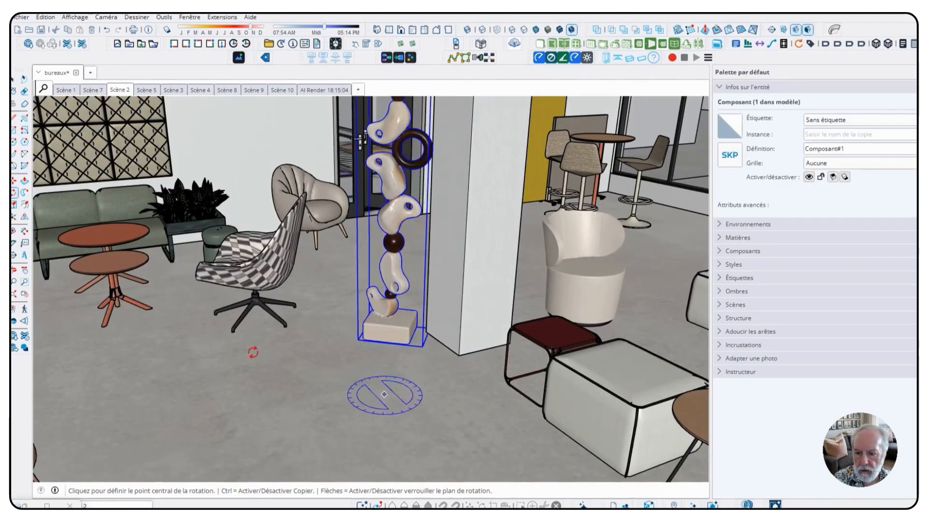
# Move the rotated sculpture close to the base of the column and leave the Move tool.
pyautogui.click(14, 181)
pyautogui.scroll(-3, 367, 365)
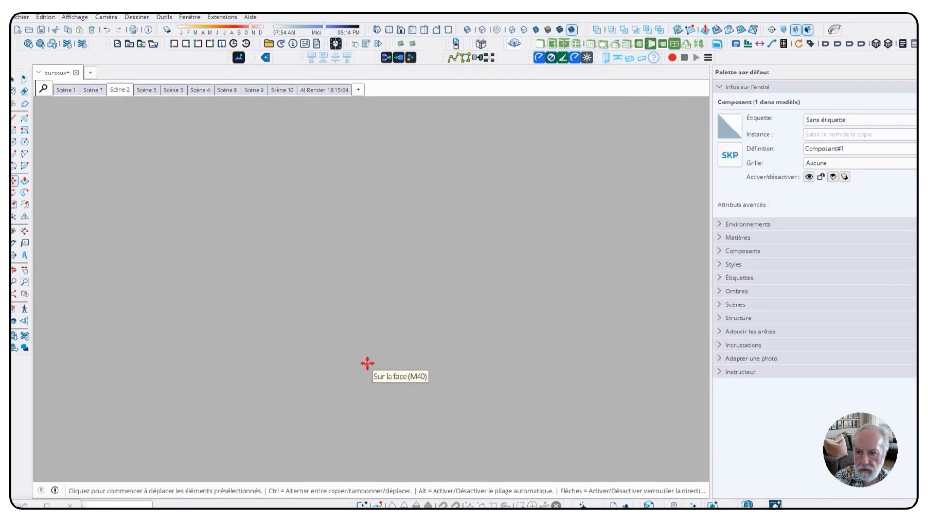
pyautogui.click(14, 79)
pyautogui.click(415, 221)
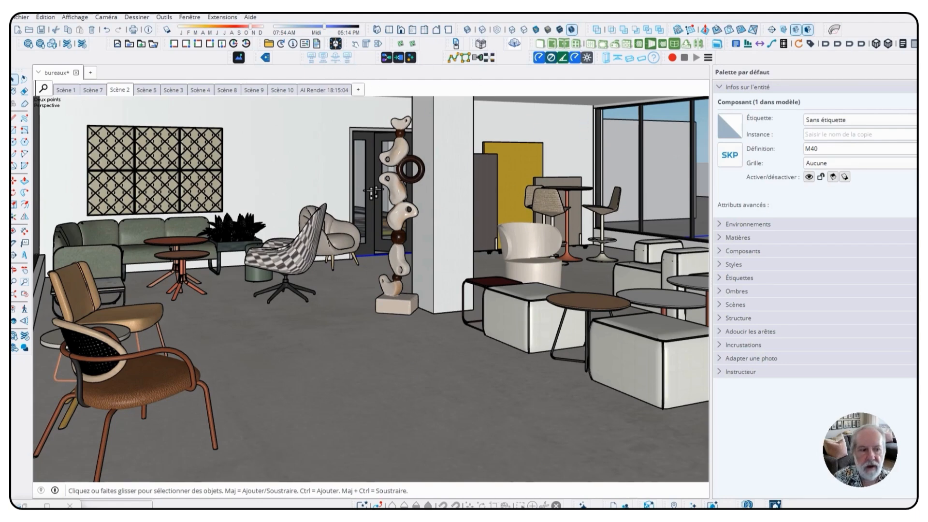
# Reopen the Workflow Nodal AI editor and clear the Image and 3D Meshy workflow.
pyautogui.click(347, 57)
pyautogui.click(578, 43)
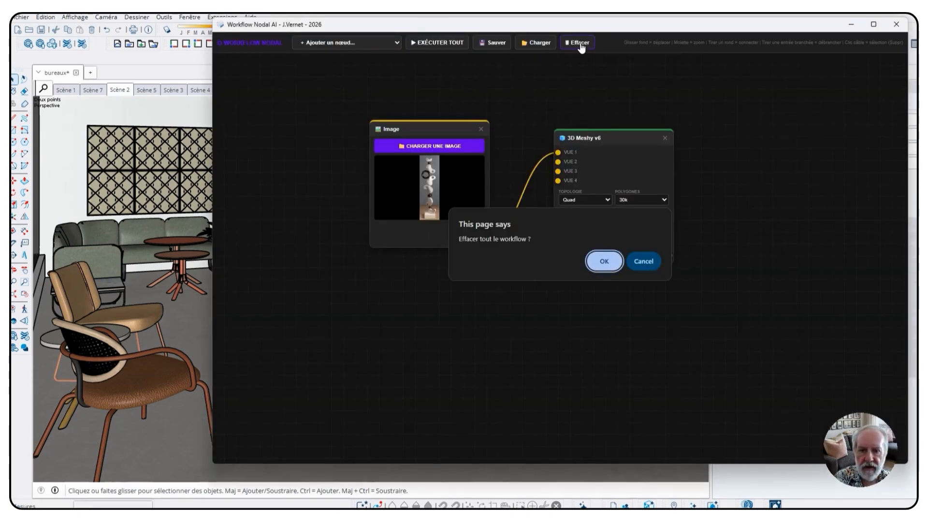
pyautogui.click(605, 261)
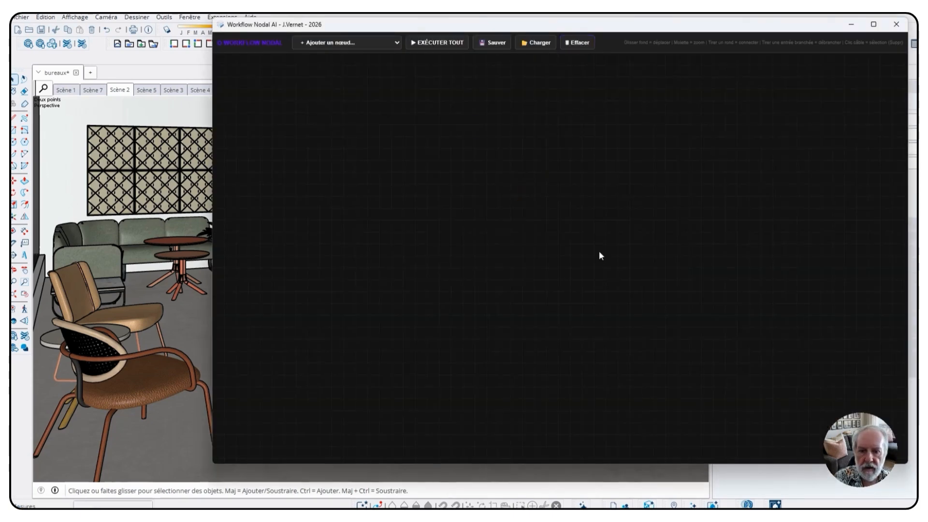
# Add a Capture Viewport node and place it near the upper-left corner of the workflow canvas.
pyautogui.click(340, 44)
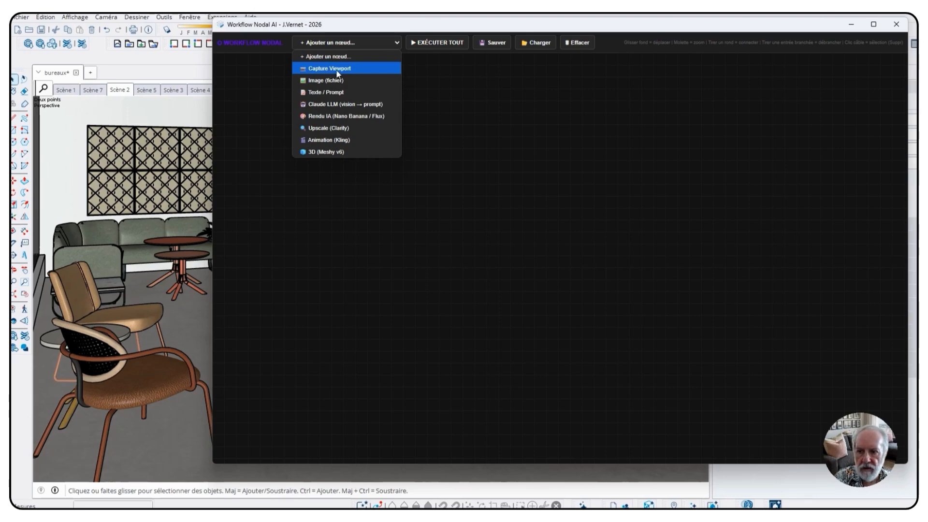
pyautogui.click(333, 70)
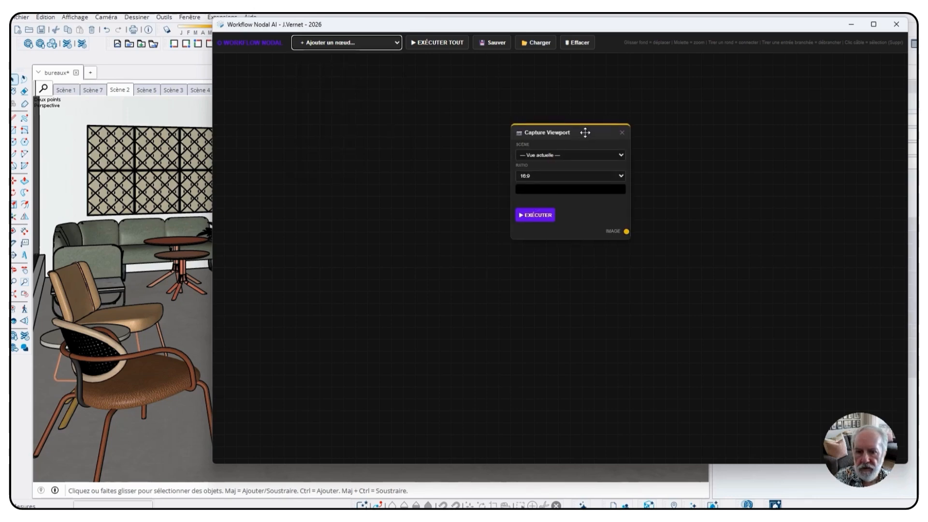
pyautogui.moveTo(588, 131); pyautogui.dragTo(371, 98)
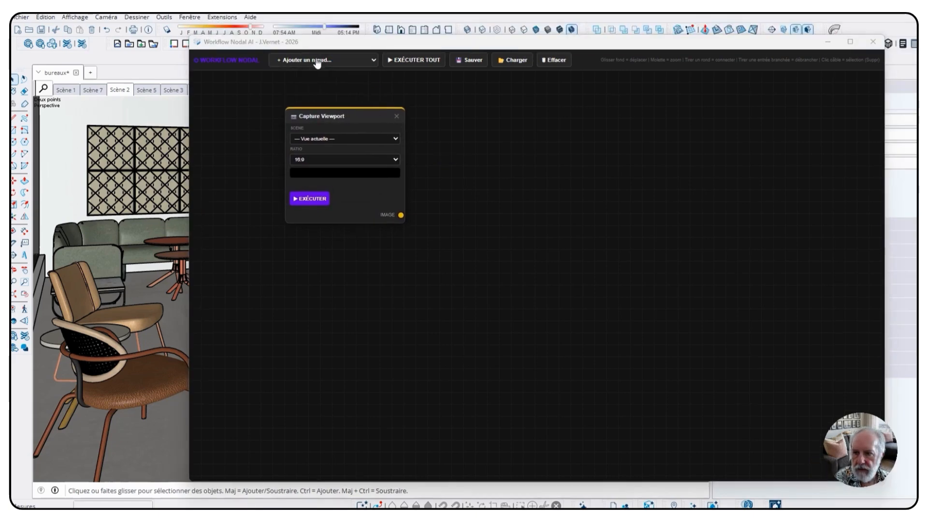
# Add a Texte / Prompt node and place it directly below the Capture Viewport node.
pyautogui.click(317, 61)
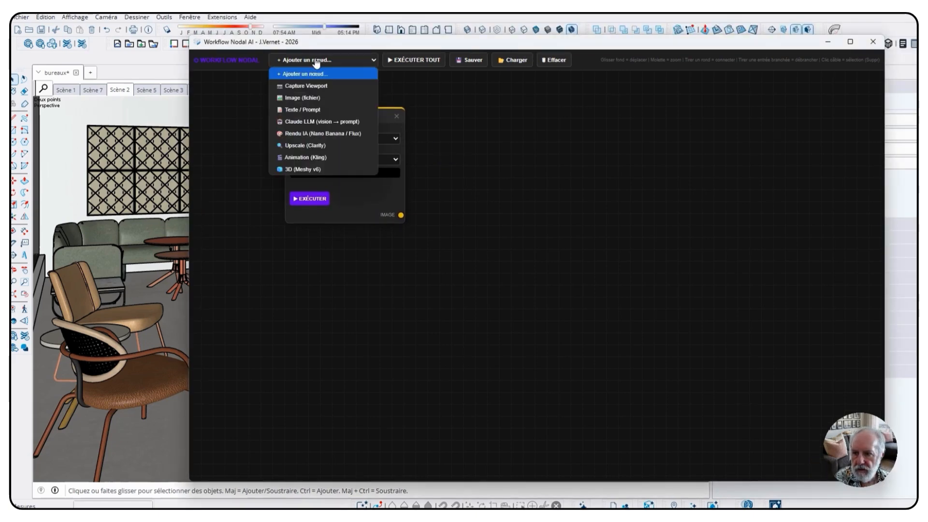
pyautogui.click(310, 110)
pyautogui.moveTo(526, 149); pyautogui.dragTo(322, 270)
# Add a Claude LLM (vision → prompt) node and place it to the right of the Capture Viewport and Texte nodes.
pyautogui.click(328, 60)
pyautogui.click(304, 122)
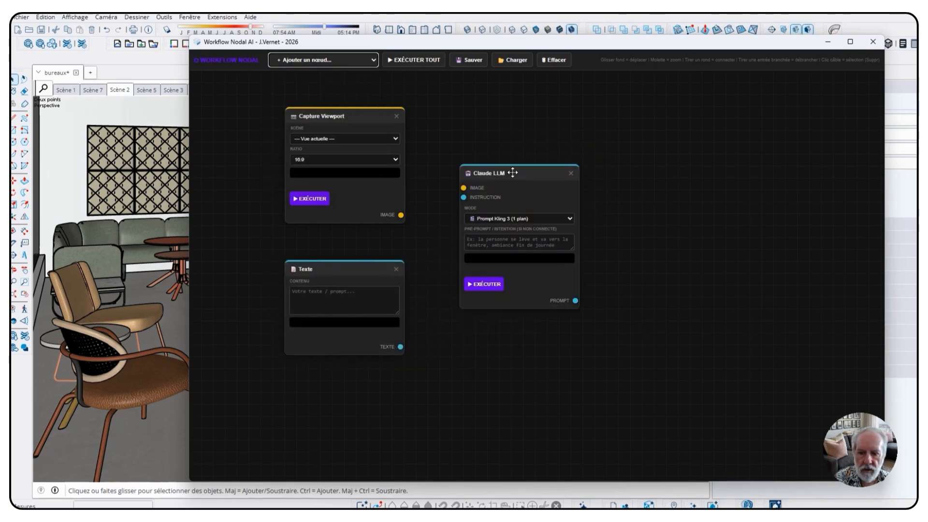
pyautogui.moveTo(510, 175); pyautogui.dragTo(493, 185)
# Add a Rendu IA (Nano Banana / Flux) node and place it to the right of the Claude LLM node.
pyautogui.click(300, 59)
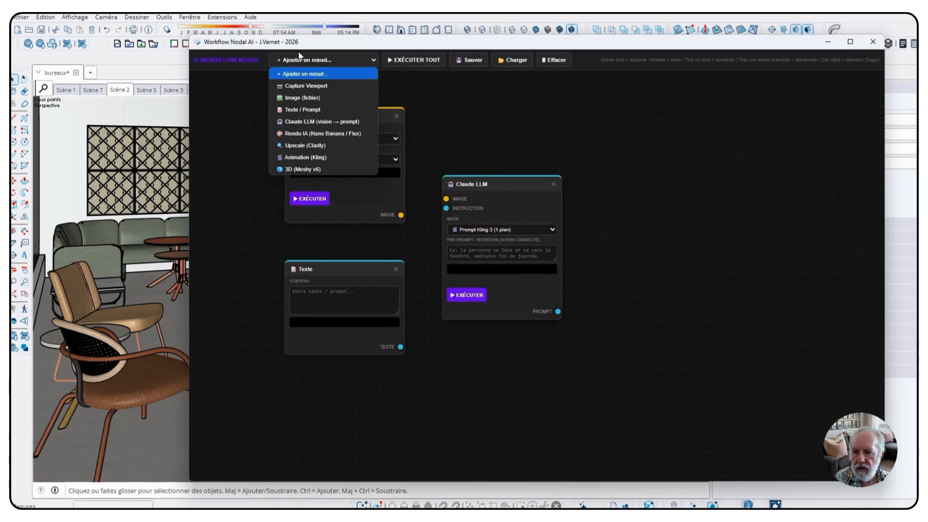
pyautogui.click(313, 132)
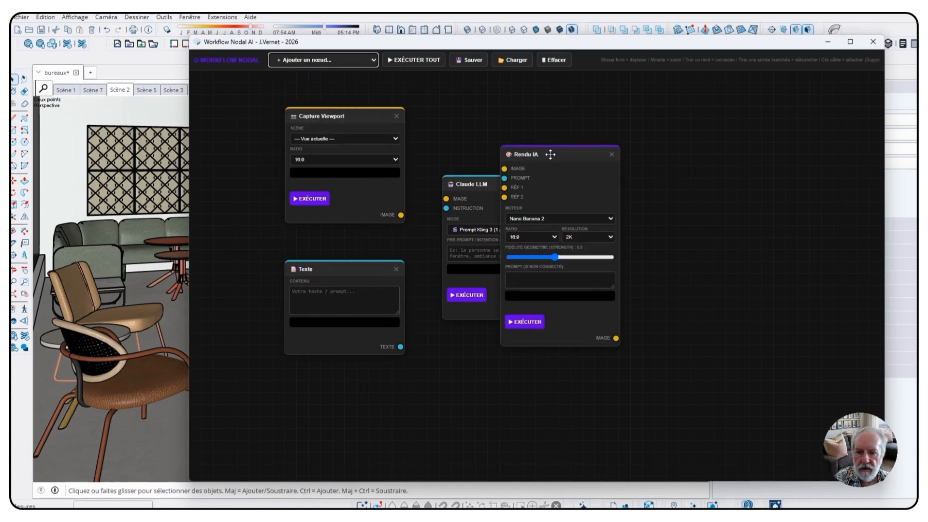
pyautogui.moveTo(548, 153); pyautogui.dragTo(635, 138)
pyautogui.scroll(-2, 523, 172)
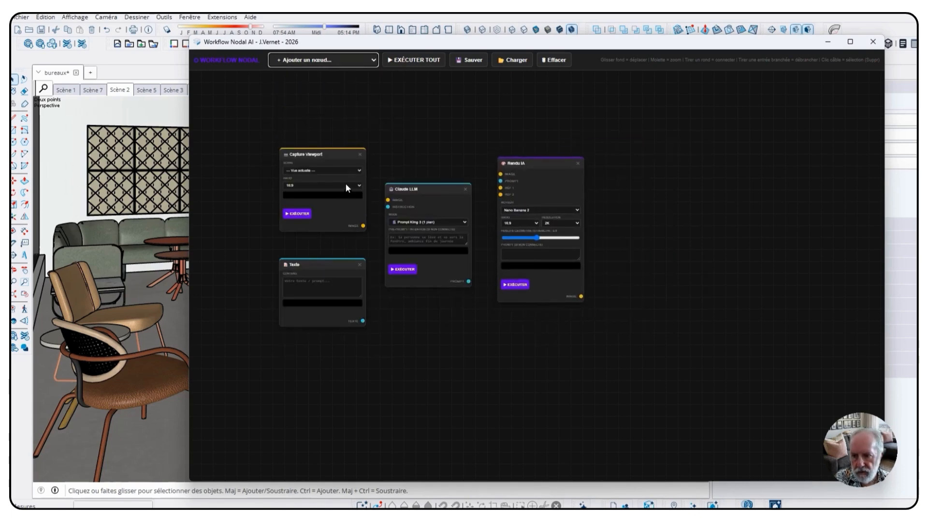
pyautogui.scroll(1, 271, 189)
pyautogui.scroll(1, 275, 188)
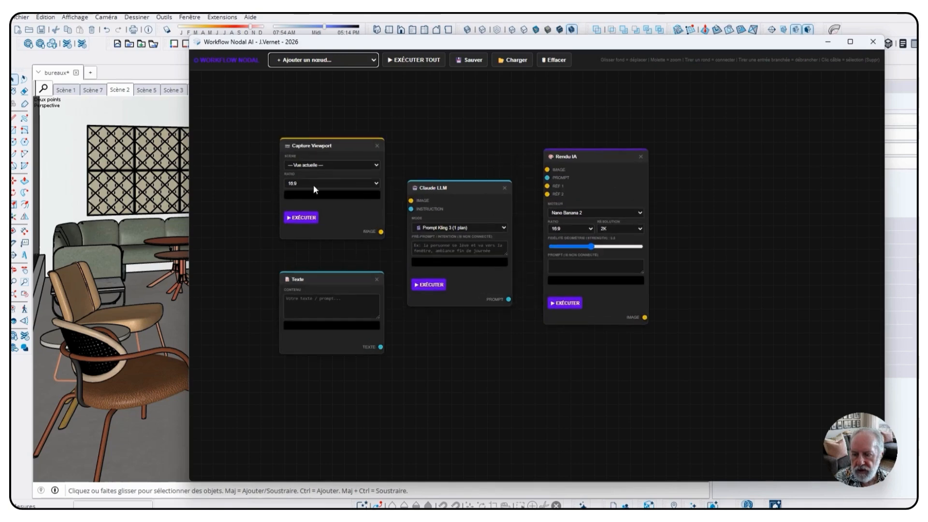
# Capture Scène 2 with the Capture Viewport node and move the Texte node down clear of the enlarged preview.
pyautogui.click(375, 166)
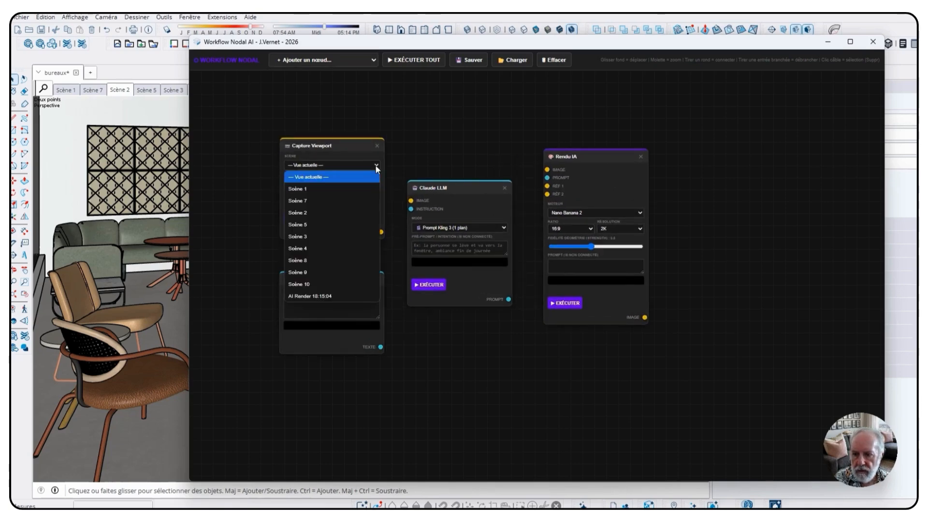
pyautogui.click(304, 212)
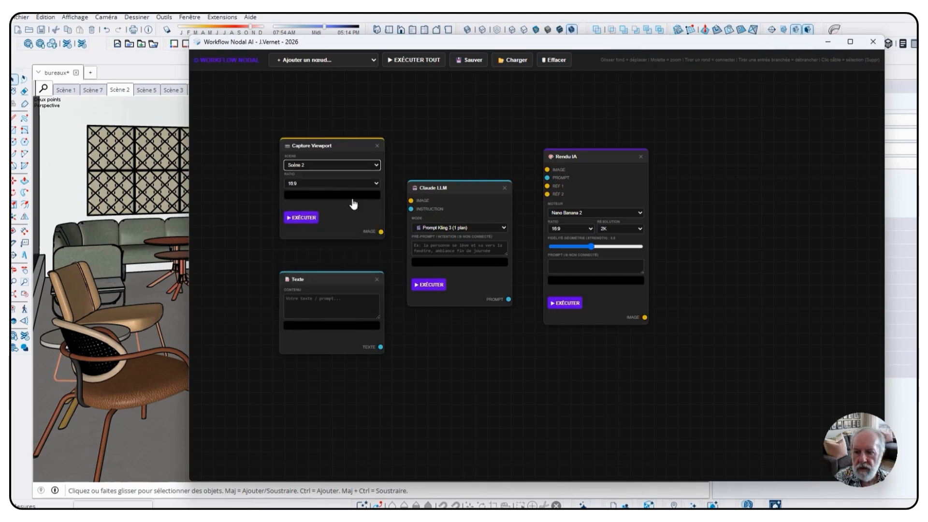
pyautogui.click(302, 218)
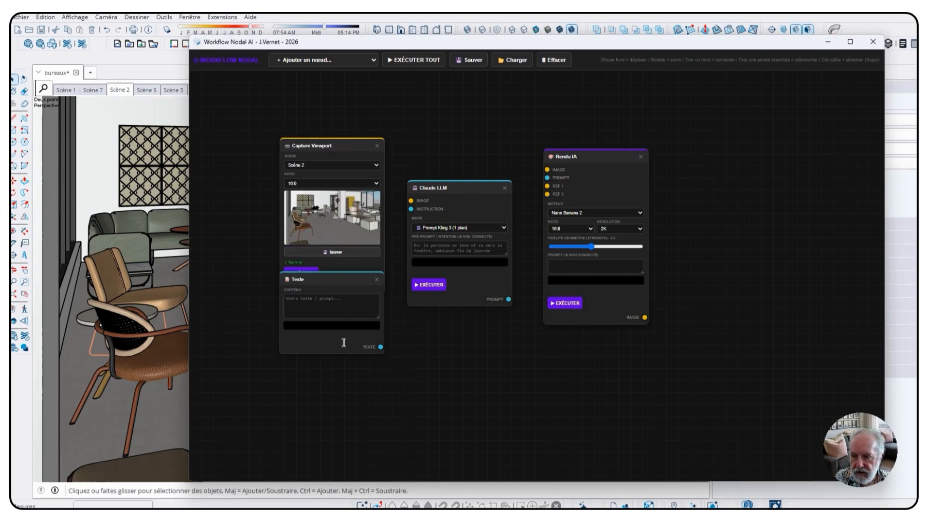
pyautogui.moveTo(327, 279); pyautogui.dragTo(325, 345)
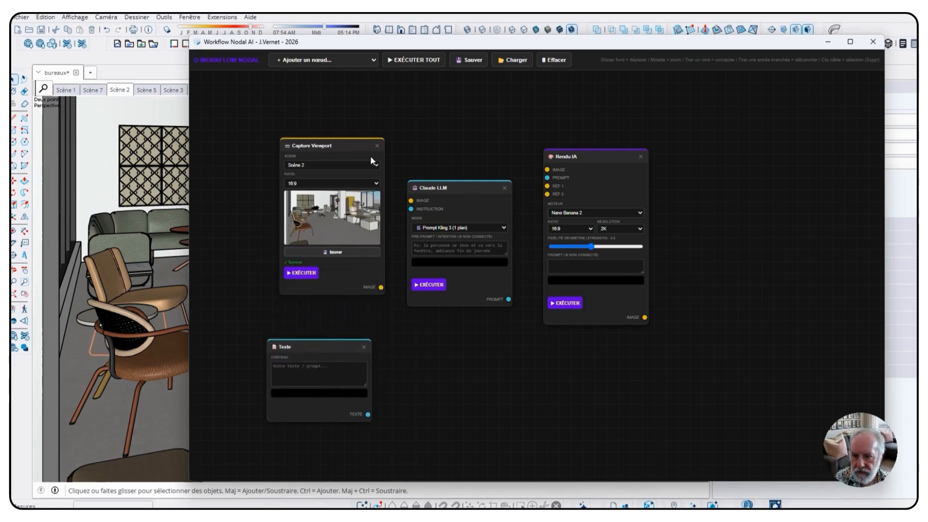
# Connect the Capture Viewport image output to the image inputs of Claude LLM and Rendu IA, and set Rendu IA's geometry fidelity to 0.85.
pyautogui.moveTo(338, 145); pyautogui.dragTo(307, 136)
pyautogui.moveTo(349, 279); pyautogui.dragTo(411, 200)
pyautogui.moveTo(350, 279); pyautogui.dragTo(613, 167)
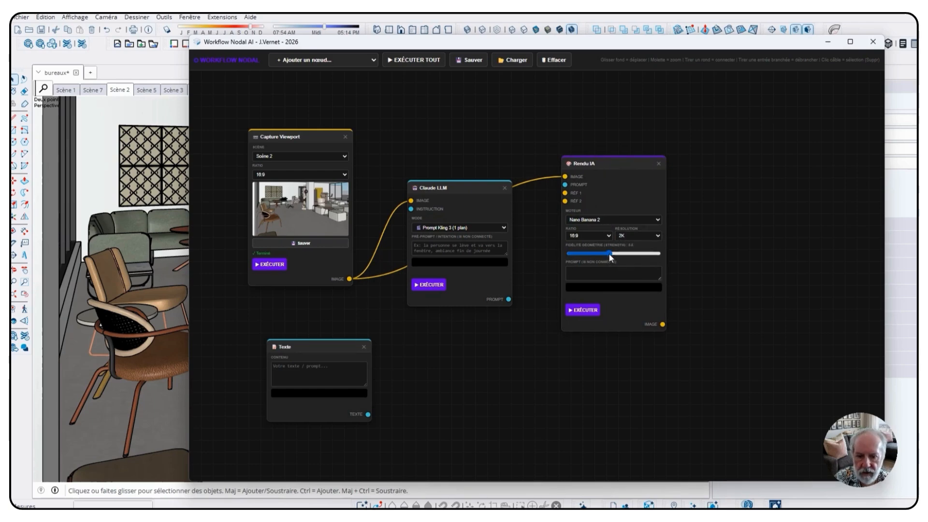
pyautogui.moveTo(608, 254); pyautogui.dragTo(643, 253)
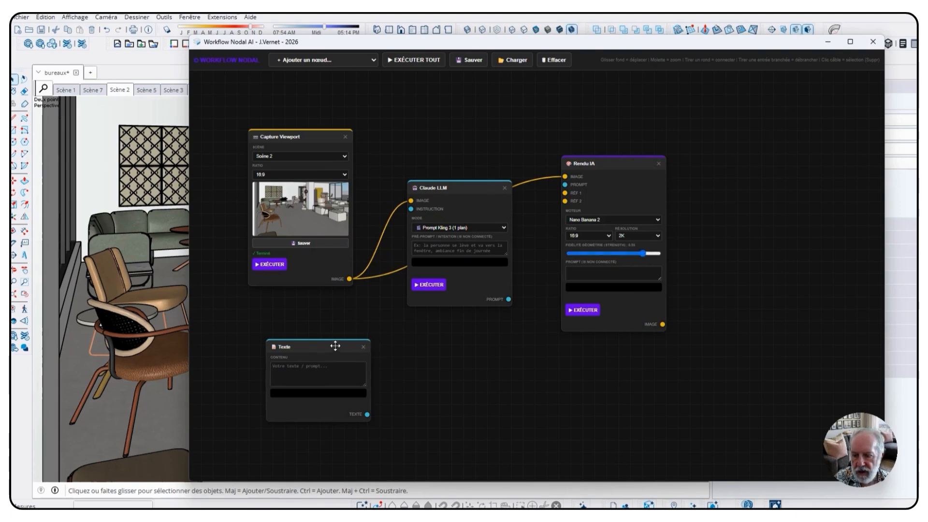
# Connect the Texte node to Claude LLM's instruction input and enter "rendu ultra réaliste," as its content.
pyautogui.moveTo(338, 347); pyautogui.dragTo(316, 329)
pyautogui.moveTo(346, 396); pyautogui.dragTo(410, 210)
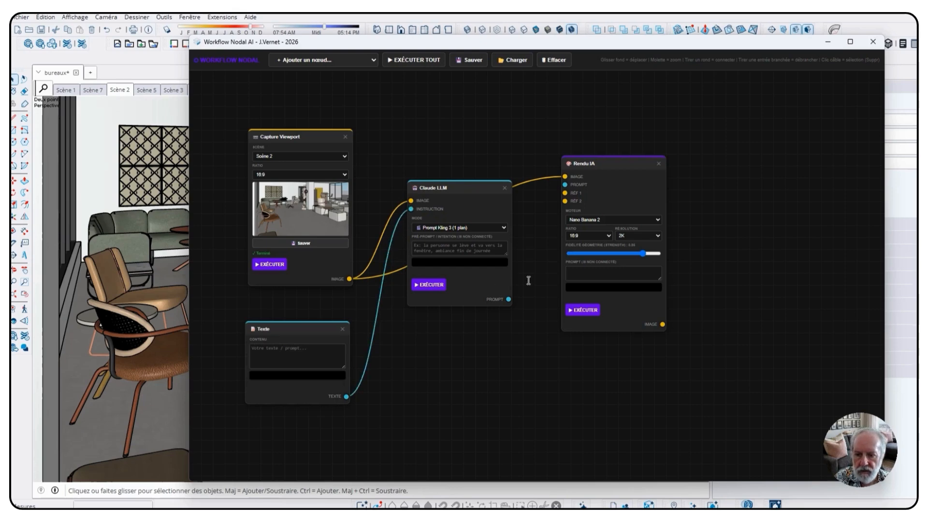
pyautogui.click(290, 351)
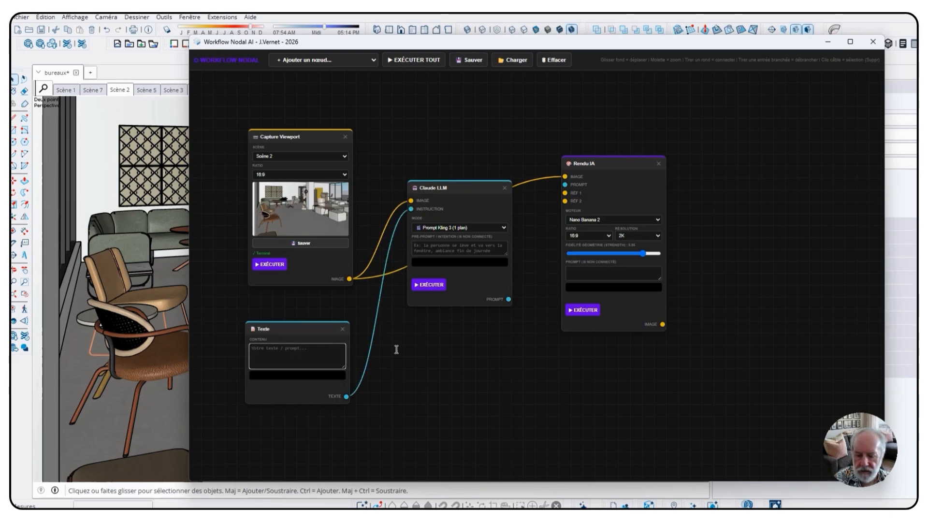
pyautogui.write('rendu ultra ')
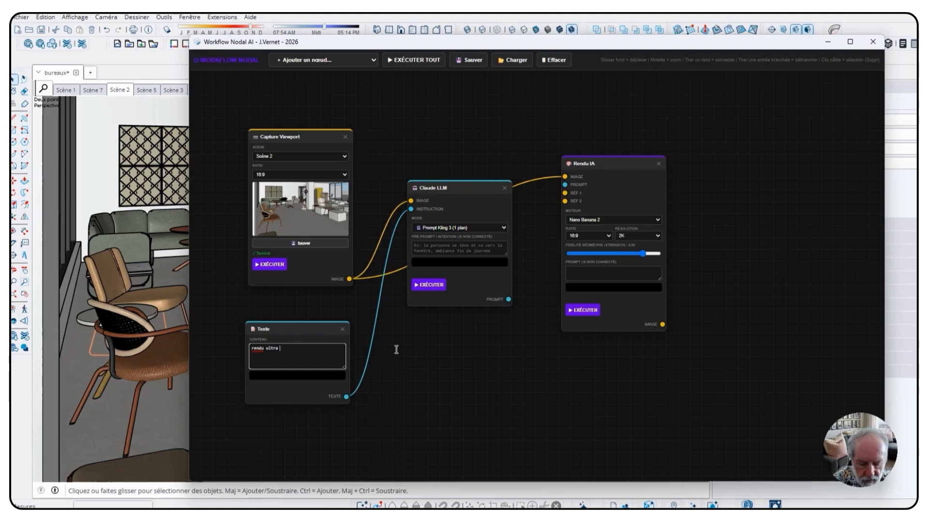
pyautogui.write('réaliste,')
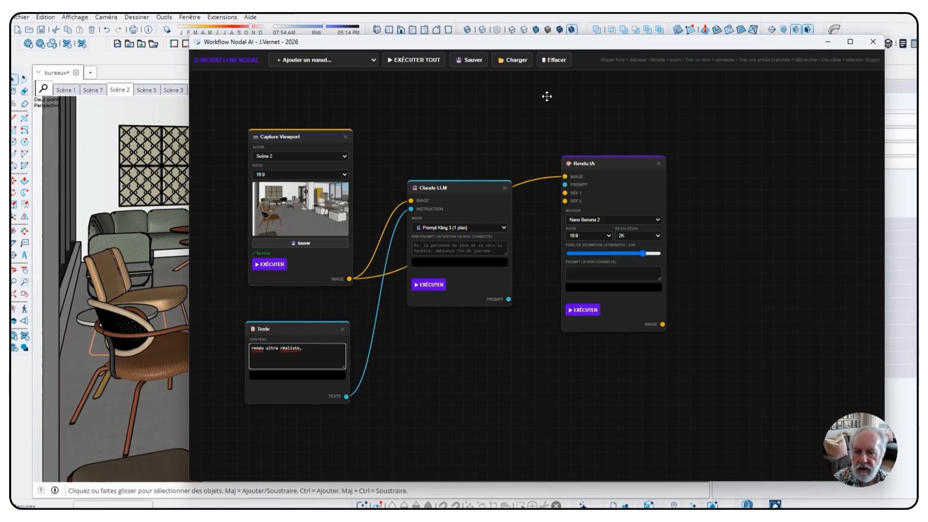
pyautogui.click(293, 58)
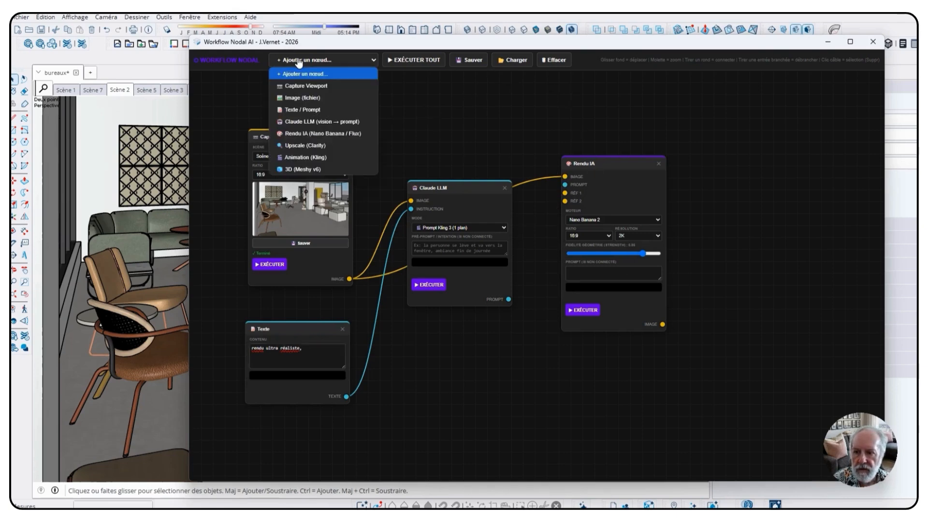
pyautogui.click(306, 97)
pyautogui.moveTo(537, 148); pyautogui.dragTo(444, 105)
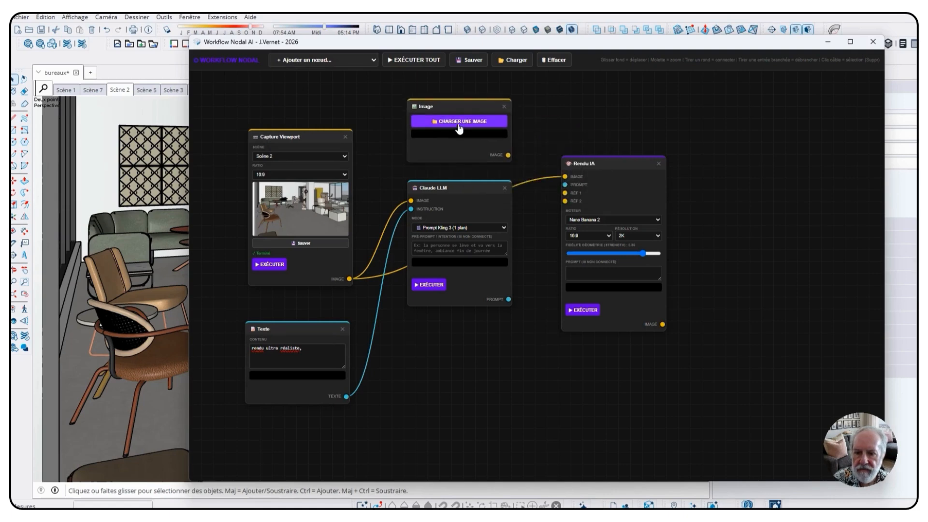
pyautogui.click(452, 121)
pyautogui.click(237, 339)
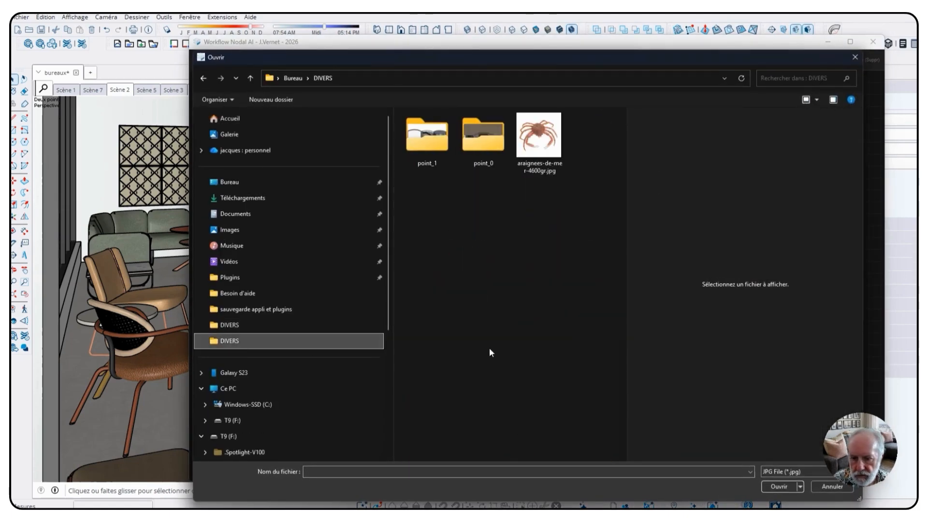
pyautogui.click(251, 323)
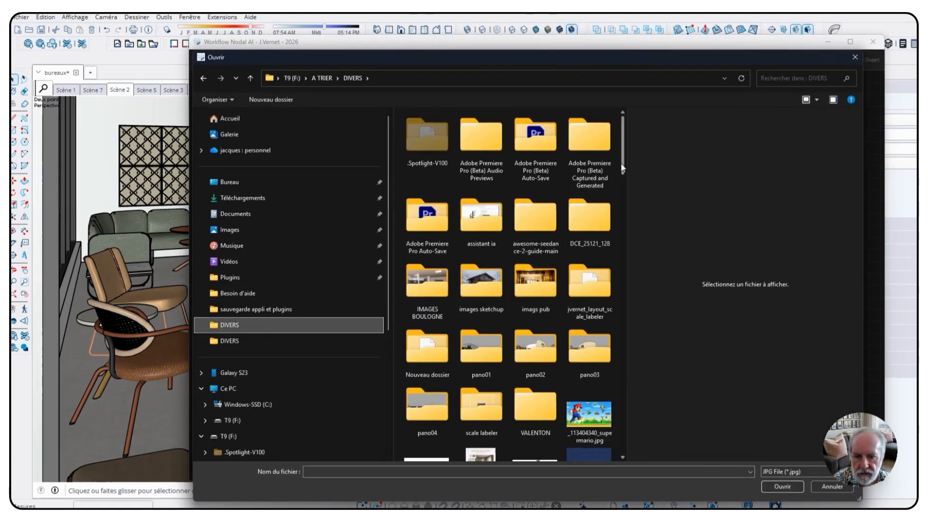
pyautogui.moveTo(622, 162); pyautogui.dragTo(621, 352)
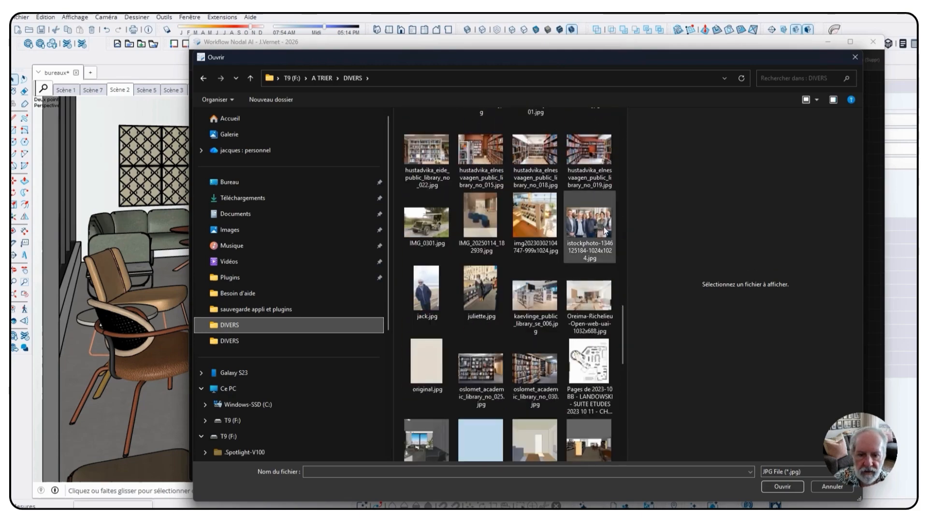
pyautogui.click(601, 230)
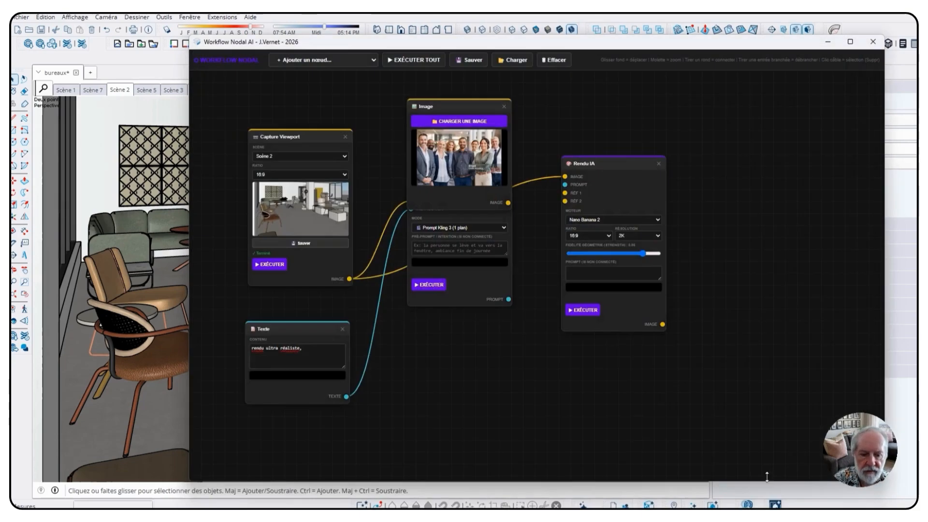
pyautogui.click(782, 486)
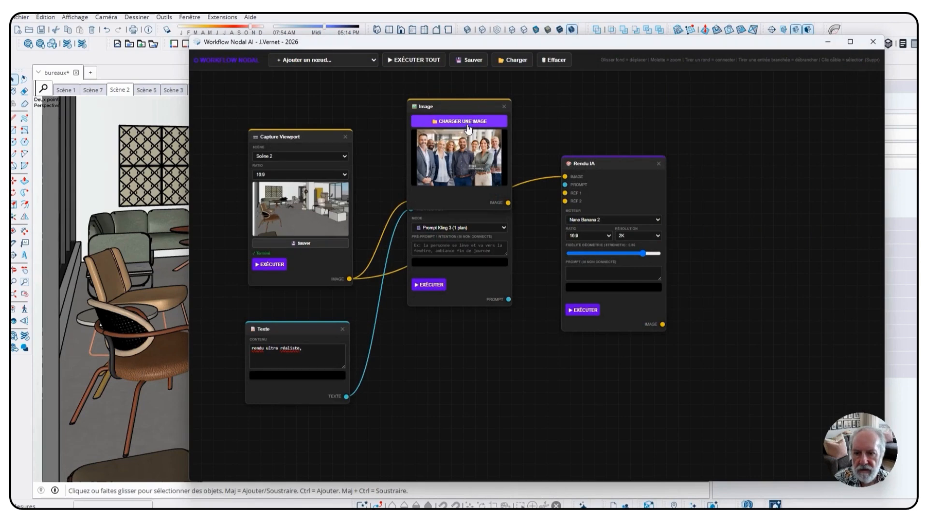
pyautogui.moveTo(451, 106); pyautogui.dragTo(449, 337)
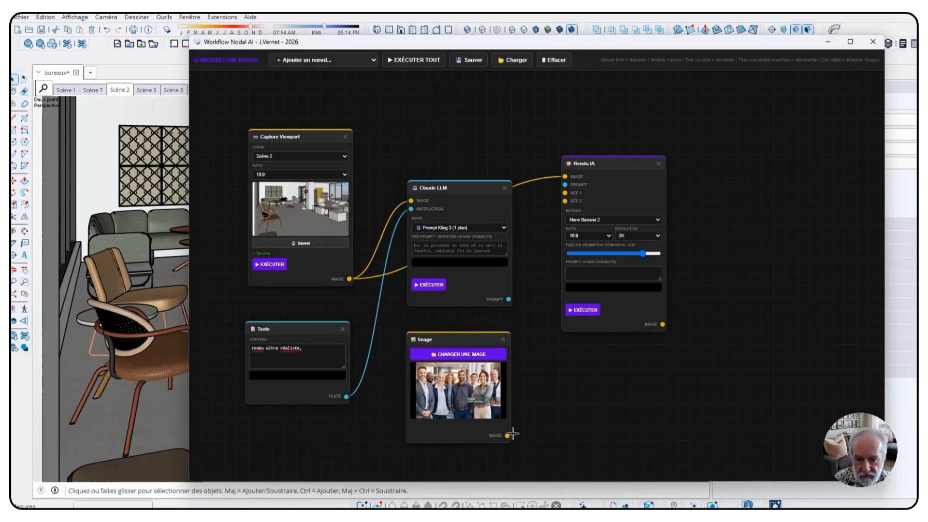
pyautogui.moveTo(507, 434); pyautogui.dragTo(565, 193)
pyautogui.click(327, 344)
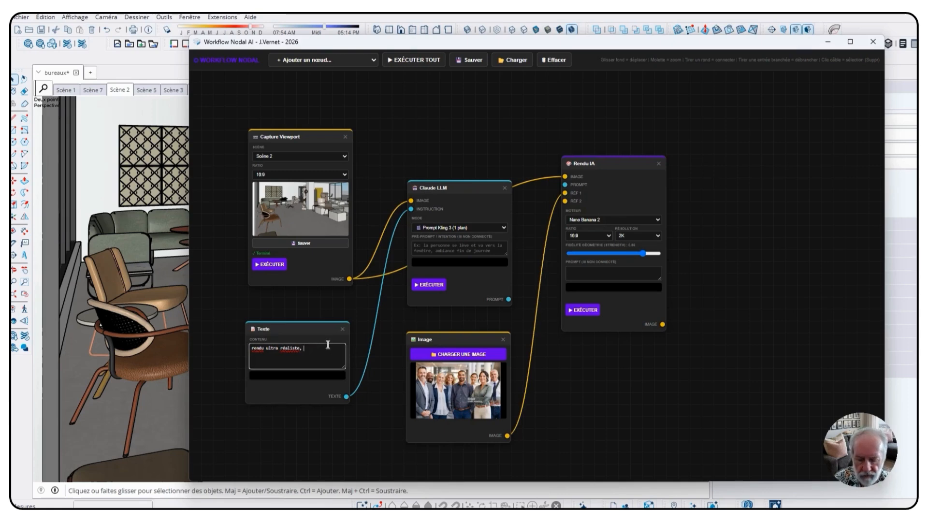
pyautogui.write('ajoute les')
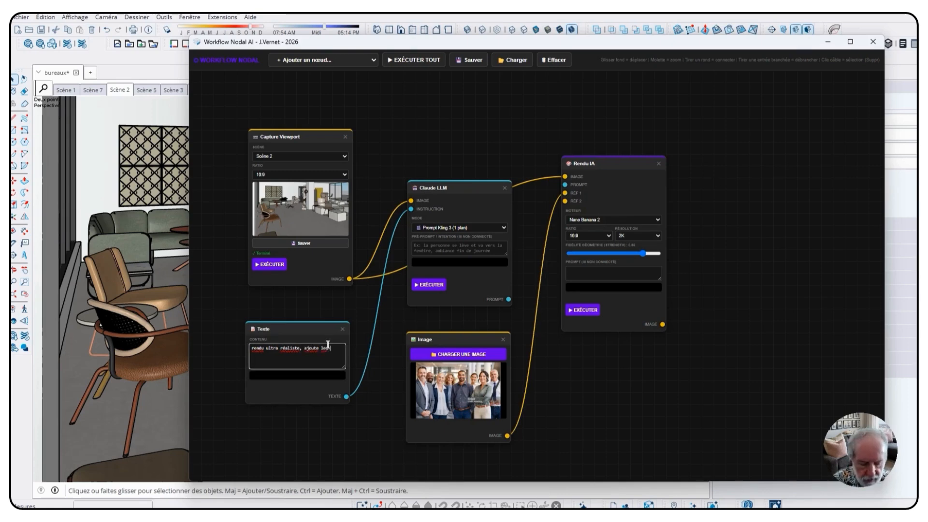
pyautogui.write(' personnages @REF1')
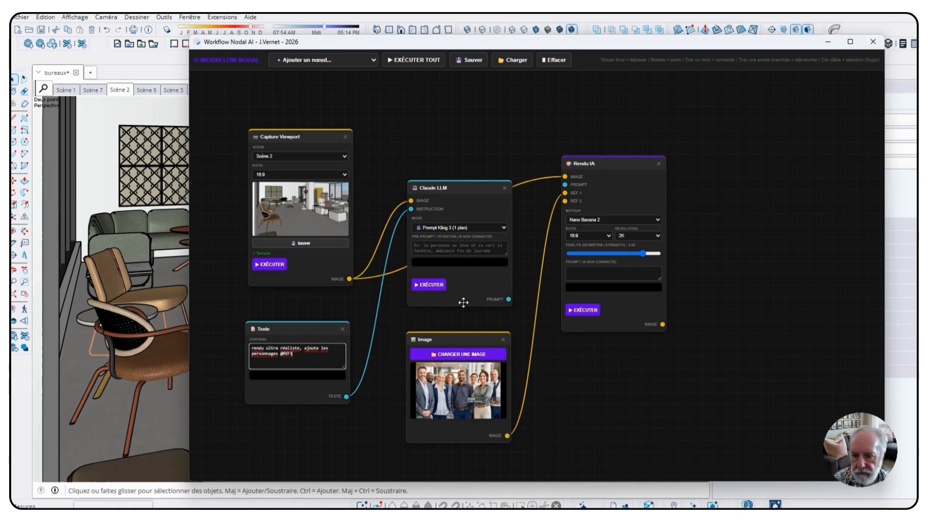
# Set the Claude LLM node's mode to Prompt rendu image and execute it to generate the rendering prompt.
pyautogui.moveTo(478, 188); pyautogui.dragTo(489, 162)
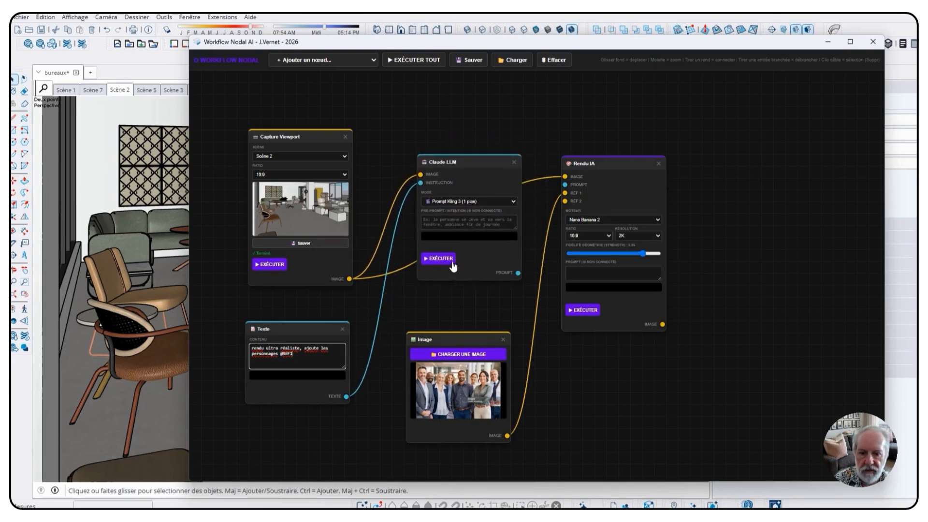
pyautogui.click(441, 259)
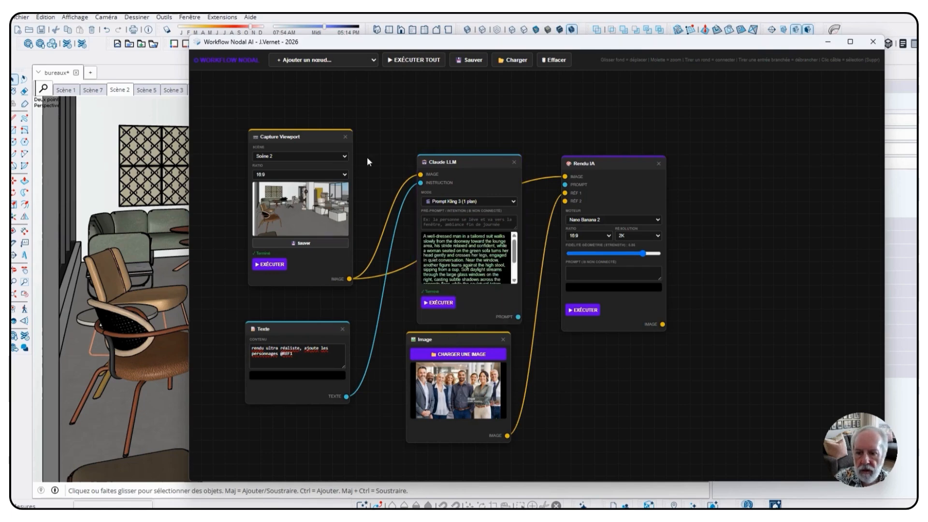
pyautogui.click(513, 201)
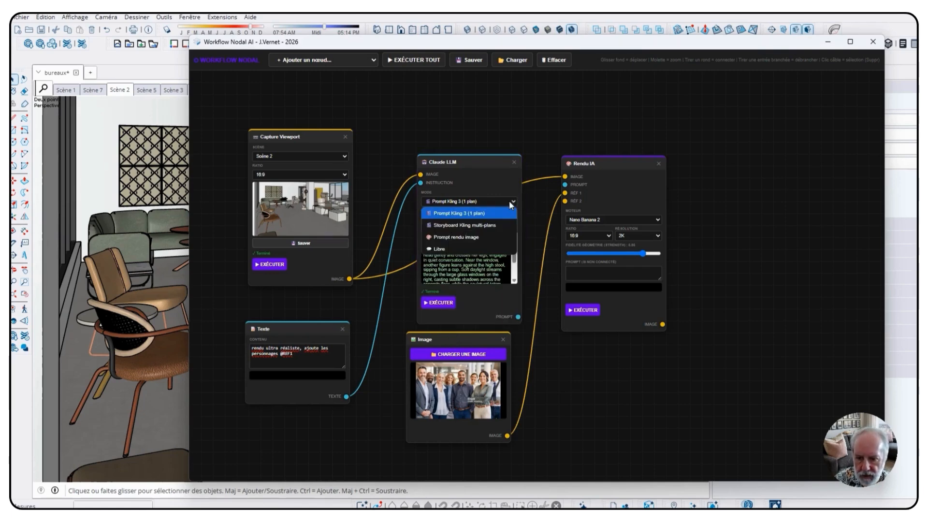
pyautogui.click(460, 236)
pyautogui.click(438, 302)
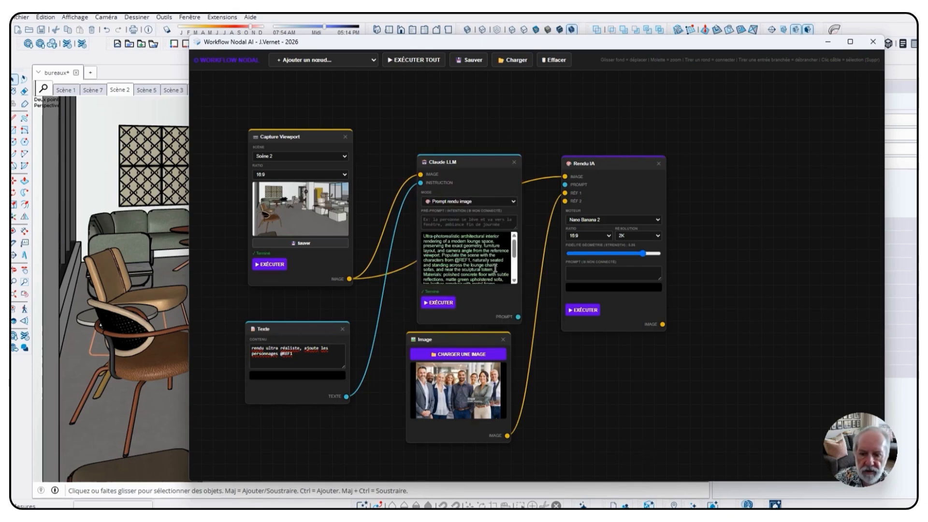
# Connect the Claude LLM prompt output to Rendu IA's prompt input and execute the render.
pyautogui.moveTo(443, 159); pyautogui.dragTo(432, 128)
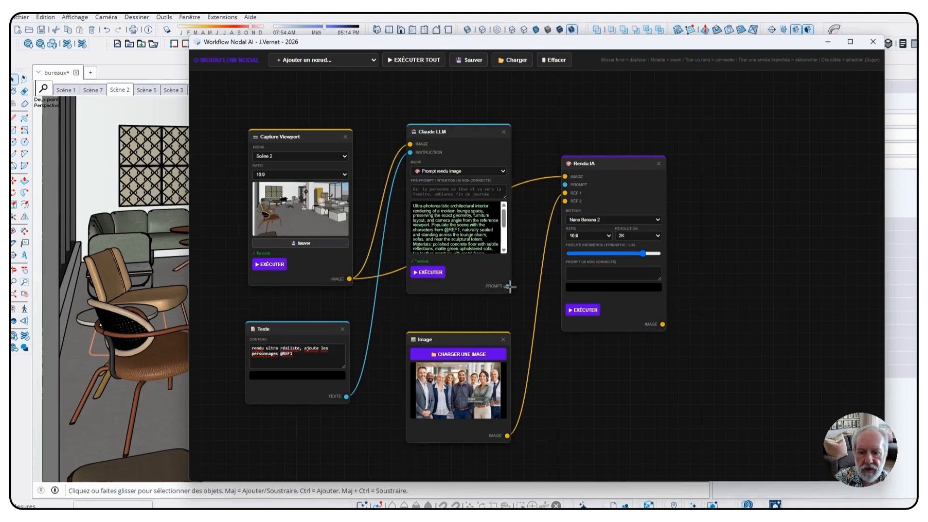
pyautogui.moveTo(508, 286); pyautogui.dragTo(565, 185)
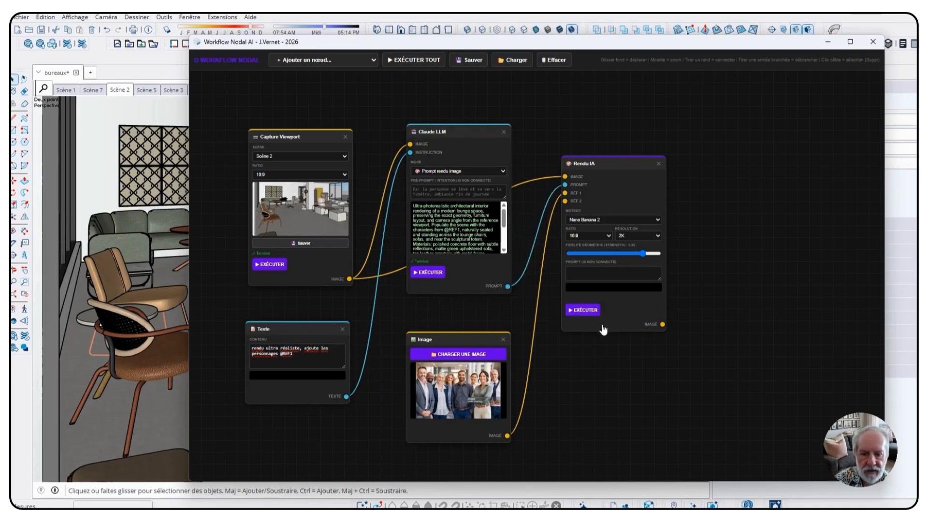
pyautogui.click(583, 310)
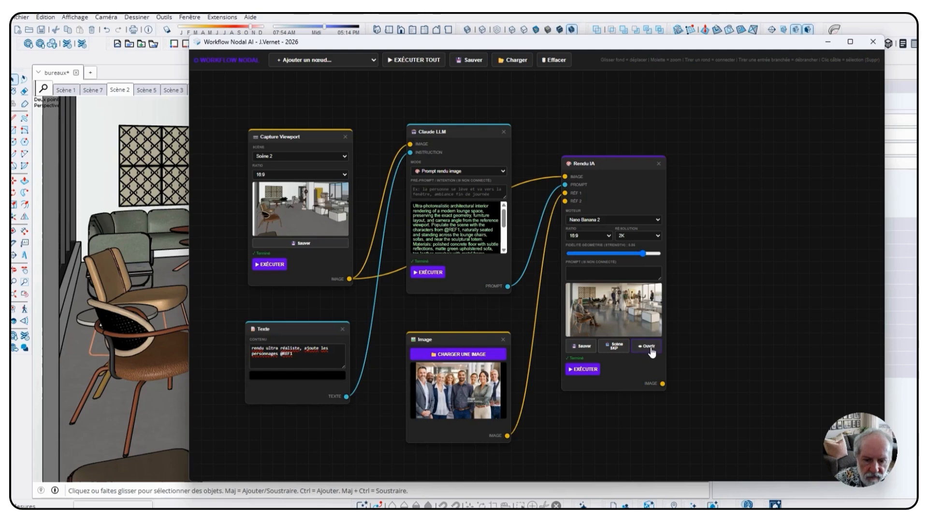
# Open the image generated by the Rendu IA node and examine the people and materials in it.
pyautogui.scroll(5, 666, 405)
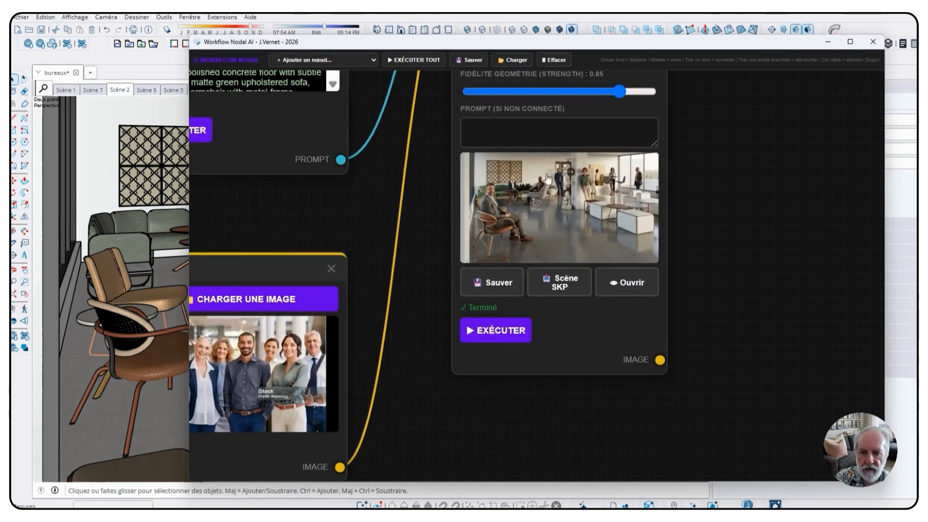
pyautogui.click(633, 285)
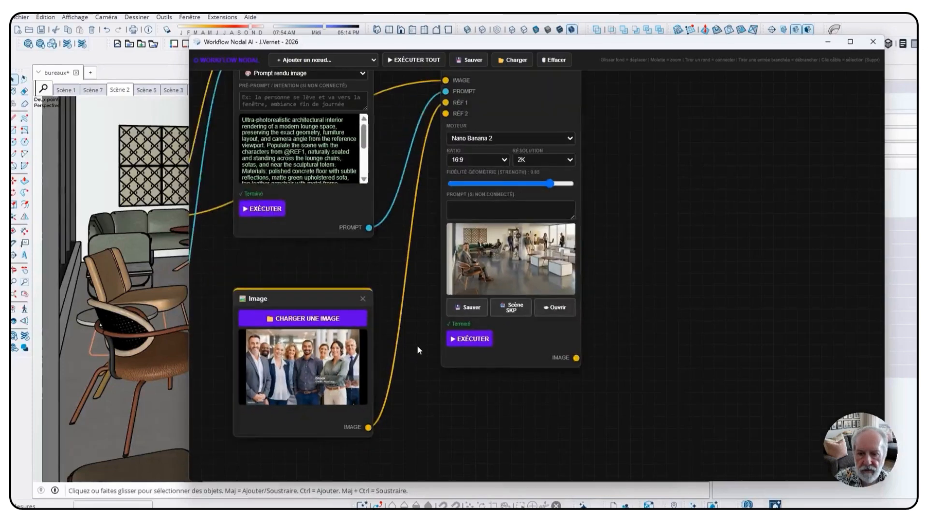
pyautogui.scroll(-4, 417, 346)
pyautogui.moveTo(587, 159); pyautogui.dragTo(608, 161)
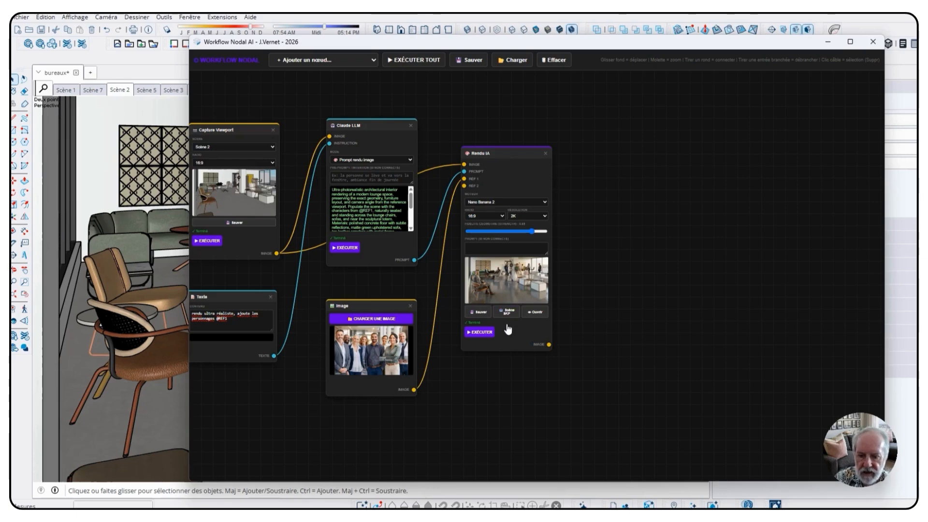
# Send the Rendu IA image to SketchUp as a scene and update that new AI Render scene.
pyautogui.scroll(3, 605, 337)
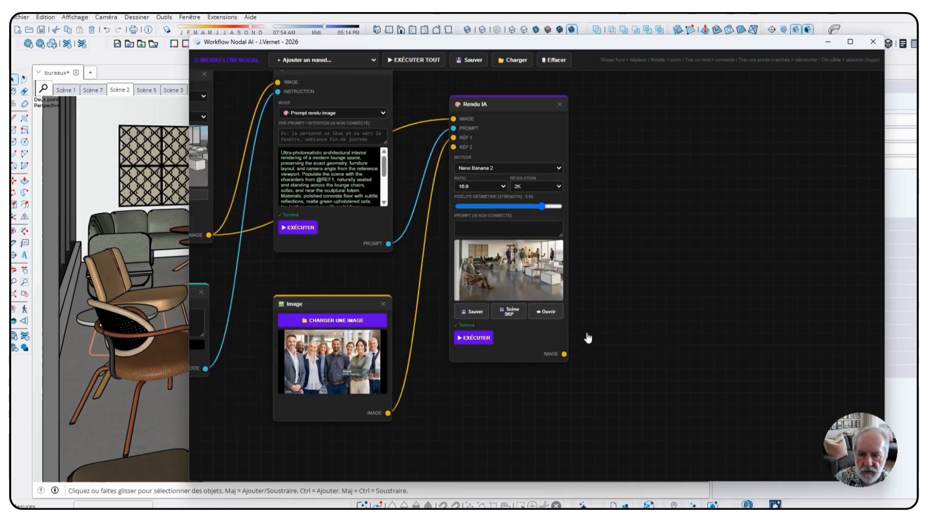
pyautogui.click(512, 314)
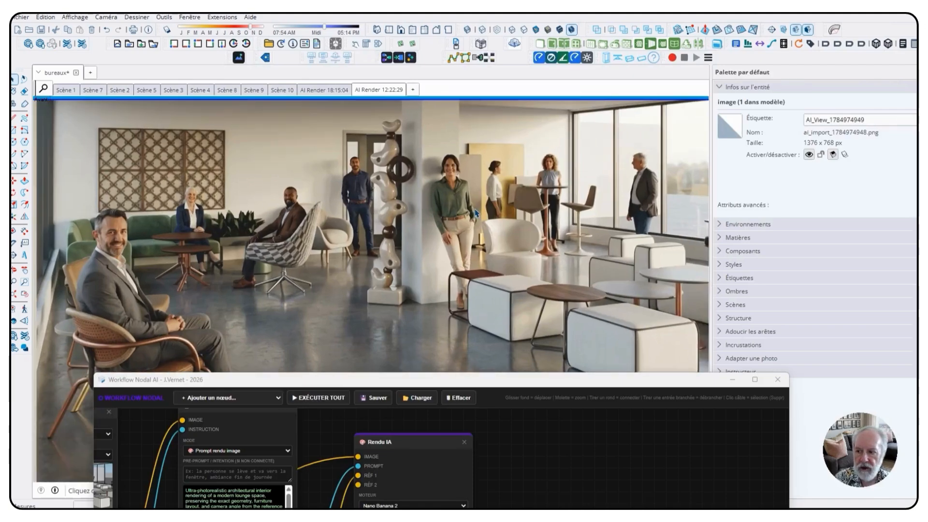
pyautogui.rightClick(391, 89)
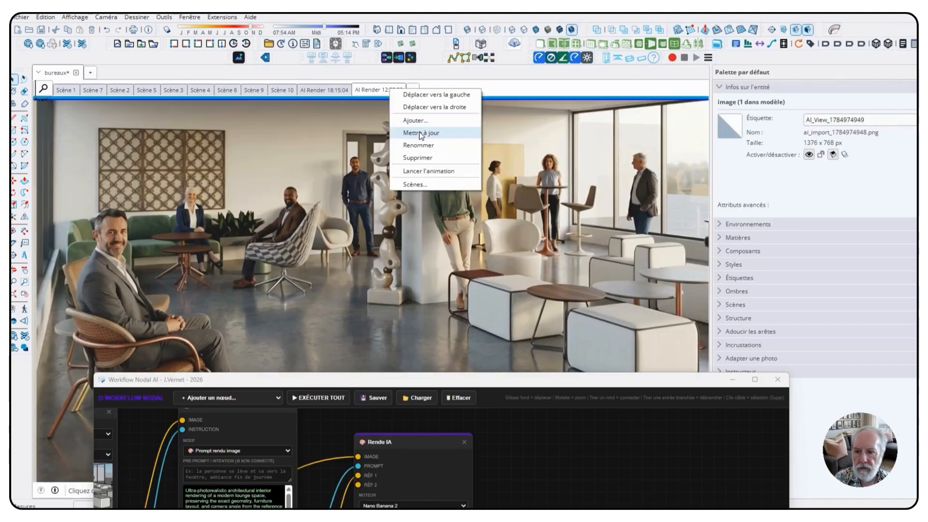
pyautogui.click(419, 131)
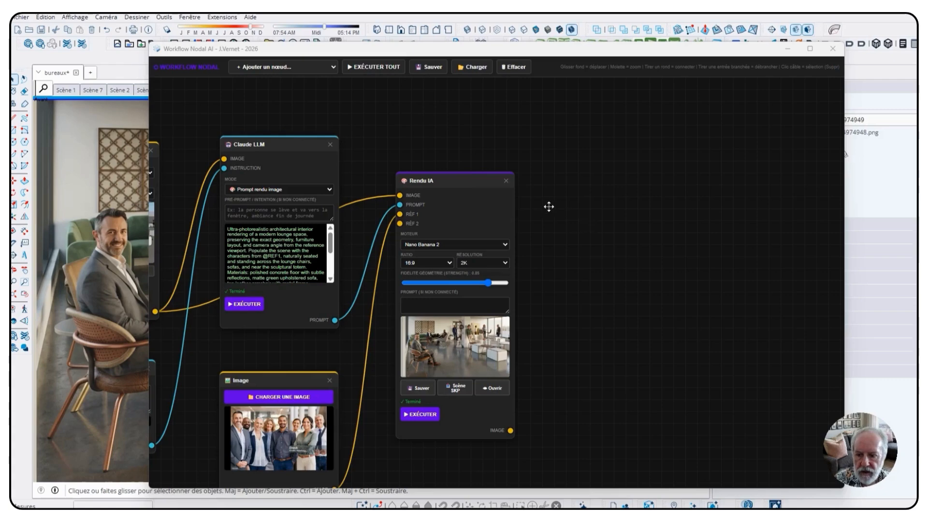
# Add a Texte node and an Animation Kling node to the right of Rendu IA, with Animation Kling outermost.
pyautogui.click(319, 73)
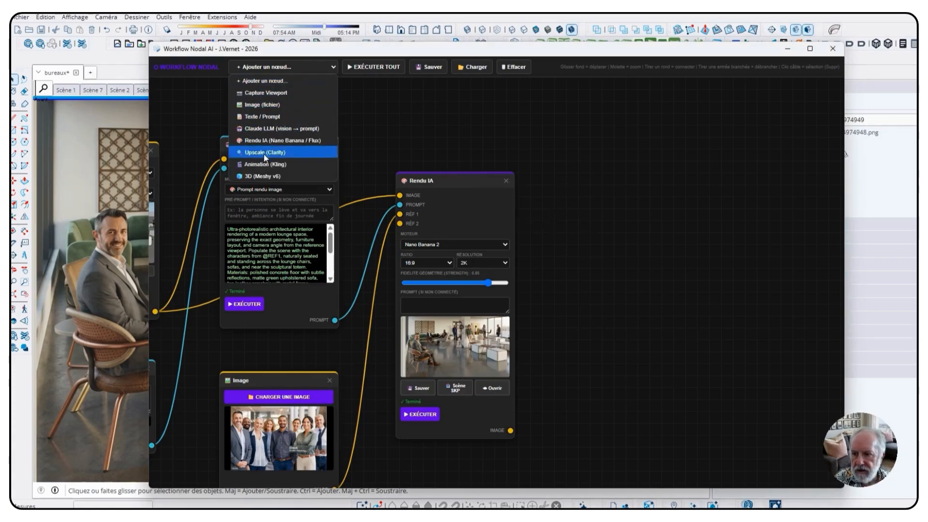
pyautogui.click(262, 117)
pyautogui.click(328, 70)
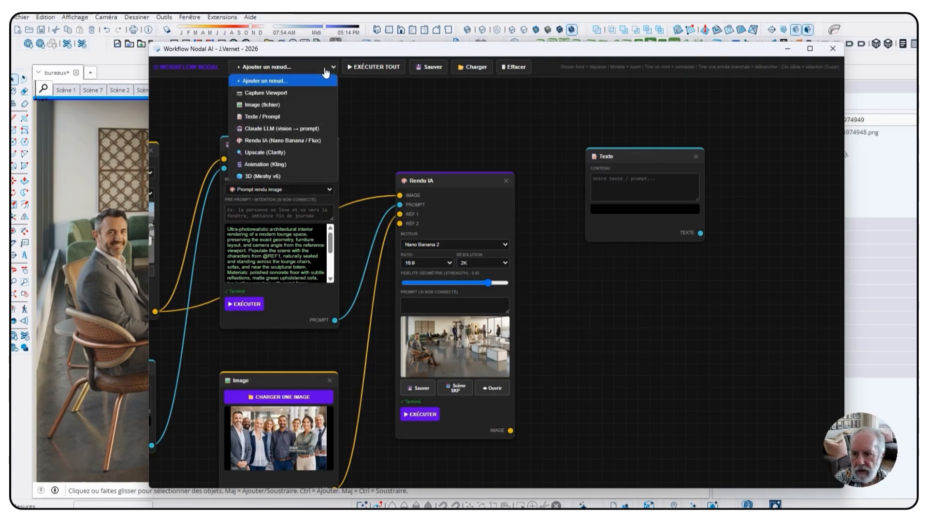
pyautogui.click(277, 164)
pyautogui.moveTo(542, 174); pyautogui.dragTo(796, 157)
pyautogui.scroll(-2, 531, 245)
pyautogui.moveTo(617, 175); pyautogui.dragTo(601, 175)
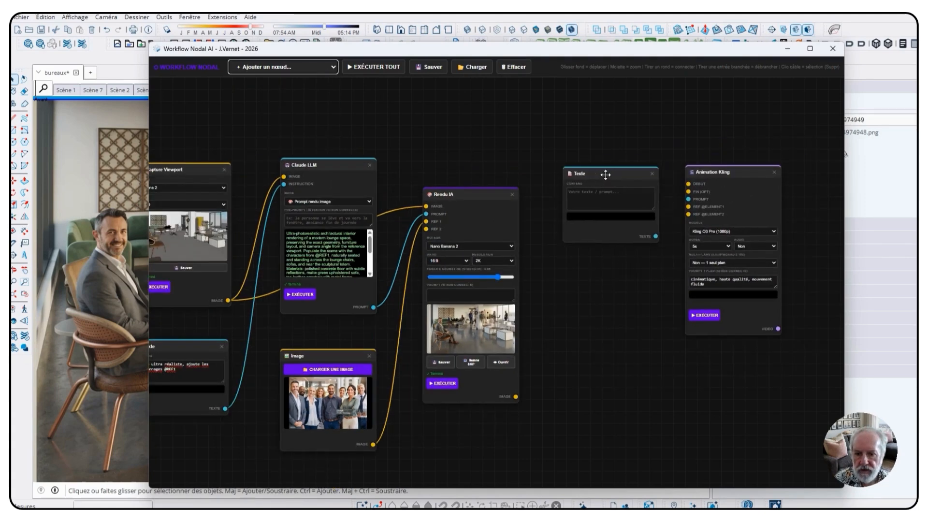
# Add a Claude LLM node beside Animation Kling and feed it Rendu IA's image and the empty Texte node, placed below Rendu IA.
pyautogui.click(294, 70)
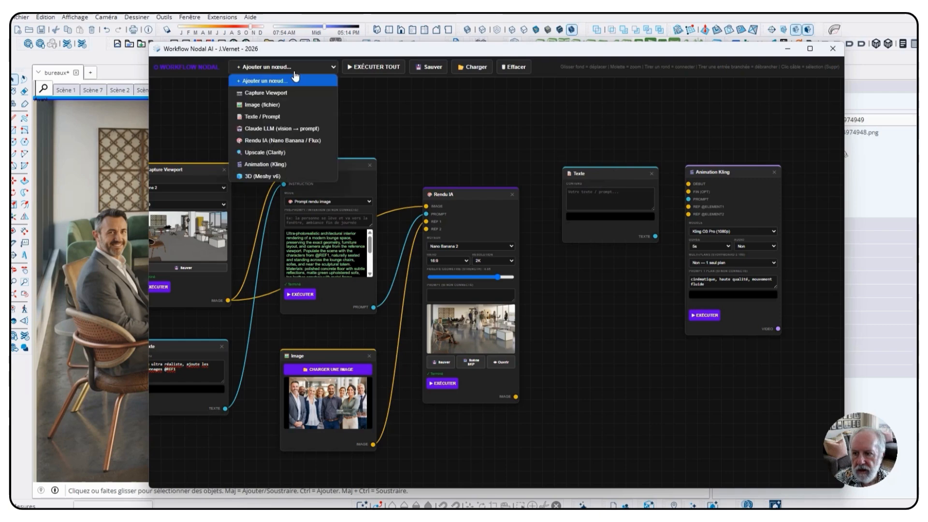
pyautogui.click(275, 128)
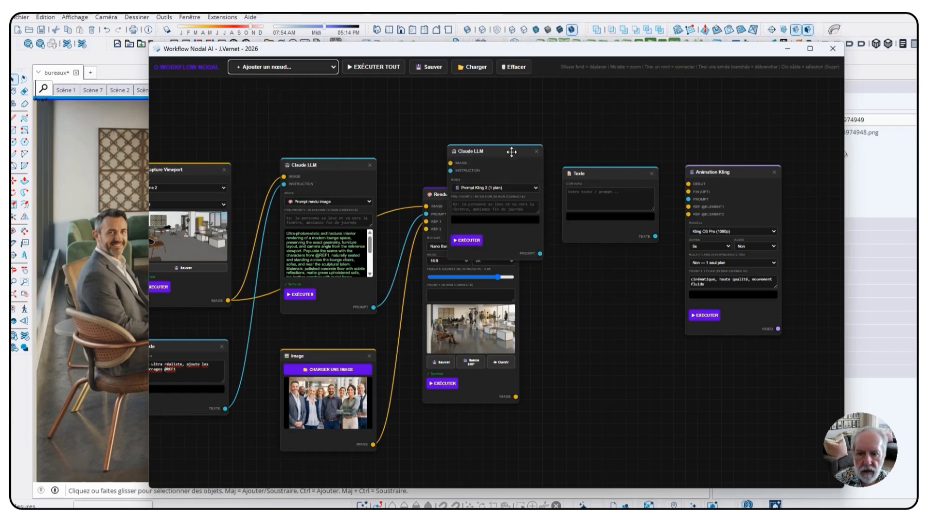
pyautogui.moveTo(511, 152); pyautogui.dragTo(639, 175)
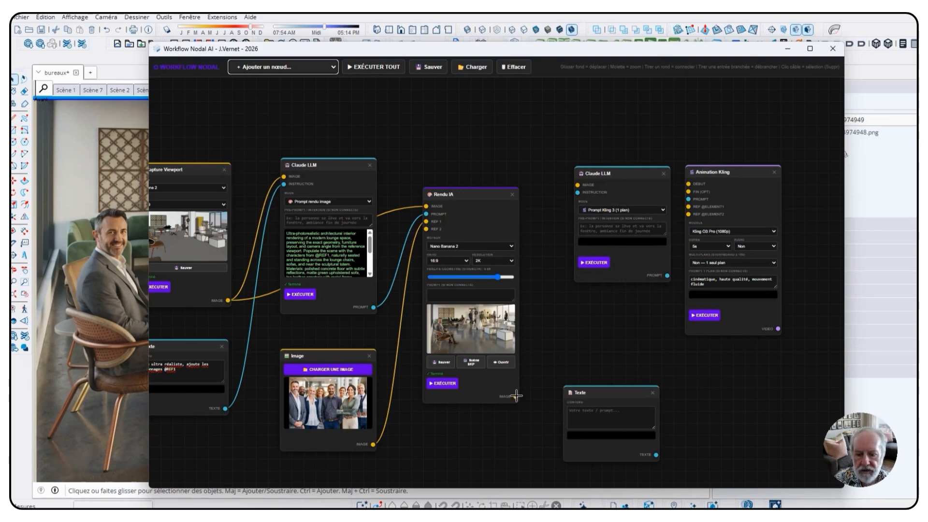
pyautogui.moveTo(516, 396); pyautogui.dragTo(578, 185)
pyautogui.moveTo(626, 400); pyautogui.dragTo(492, 422)
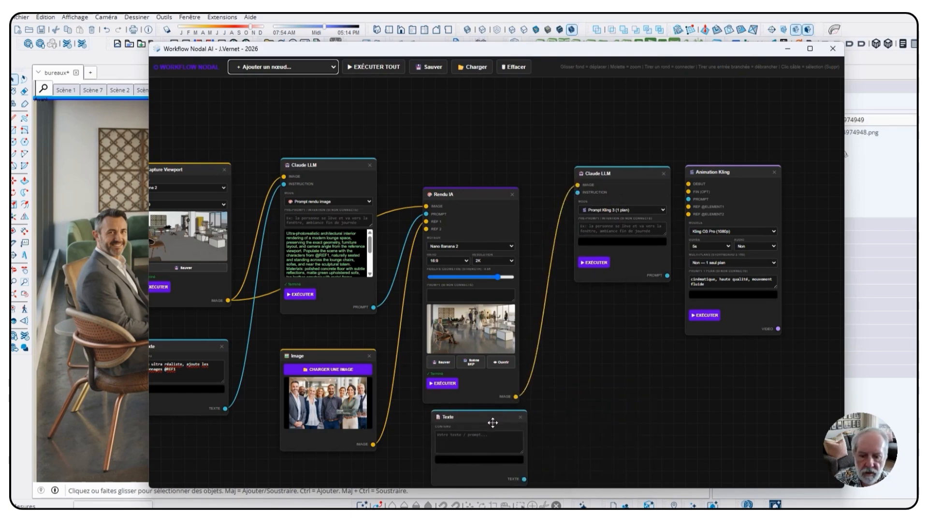
pyautogui.moveTo(526, 480); pyautogui.dragTo(578, 192)
# Connect the new Claude LLM's prompt to Animation Kling's PROMPT input and Rendu IA's image to its DÉBUT input.
pyautogui.moveTo(710, 175); pyautogui.dragTo(734, 169)
pyautogui.moveTo(667, 276); pyautogui.dragTo(714, 195)
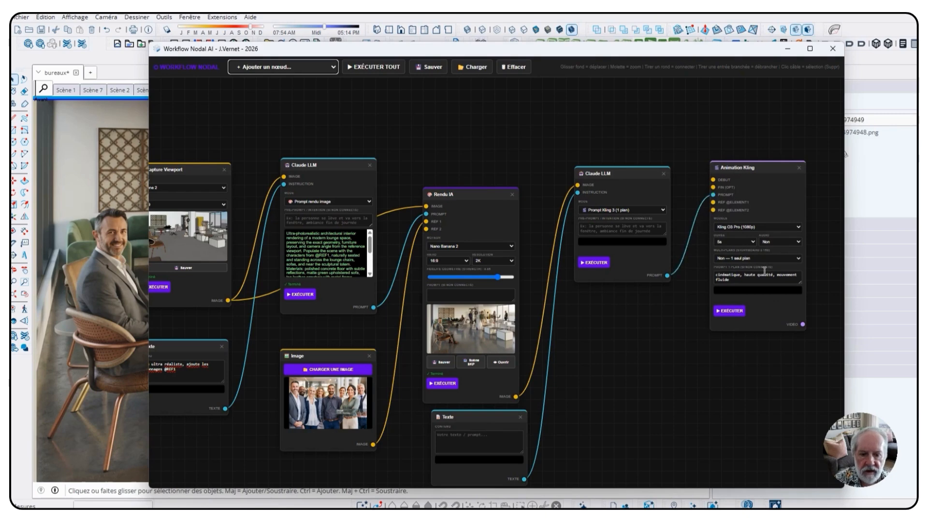
pyautogui.moveTo(515, 397); pyautogui.dragTo(716, 181)
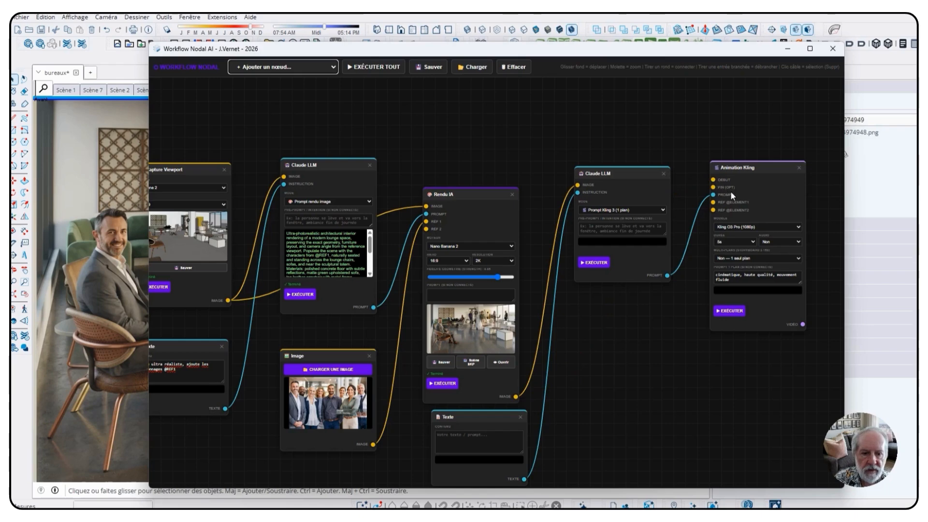
pyautogui.moveTo(516, 396); pyautogui.dragTo(712, 179)
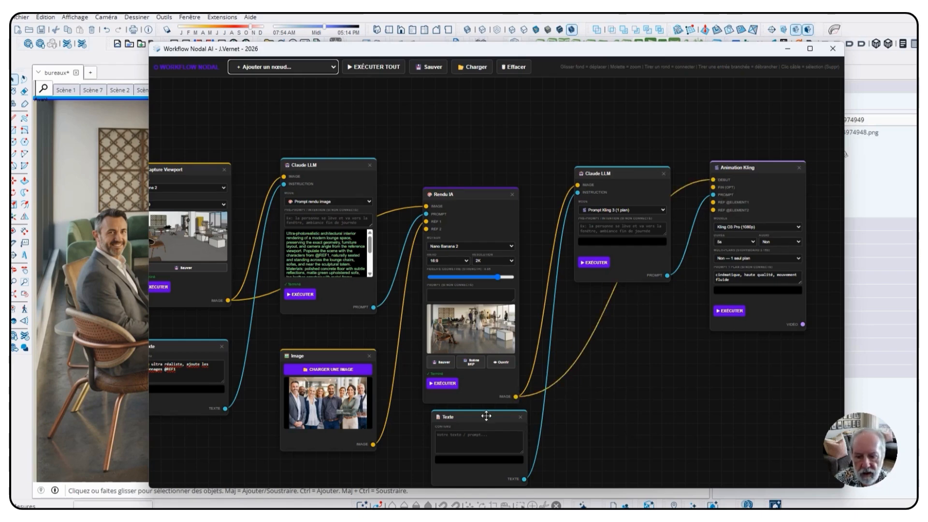
# Enter "le personnage en premier plan se lève , les autres personnes discutent entre elles, zoom sur la banquette verte au fond" in the new Texte node.
pyautogui.scroll(-1, 609, 401)
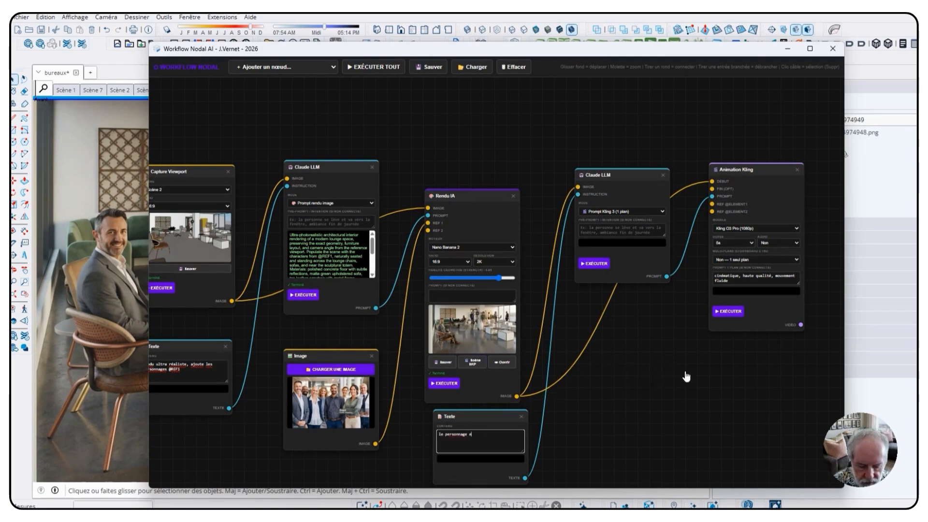
pyautogui.write('n premier plan se lève , les a')
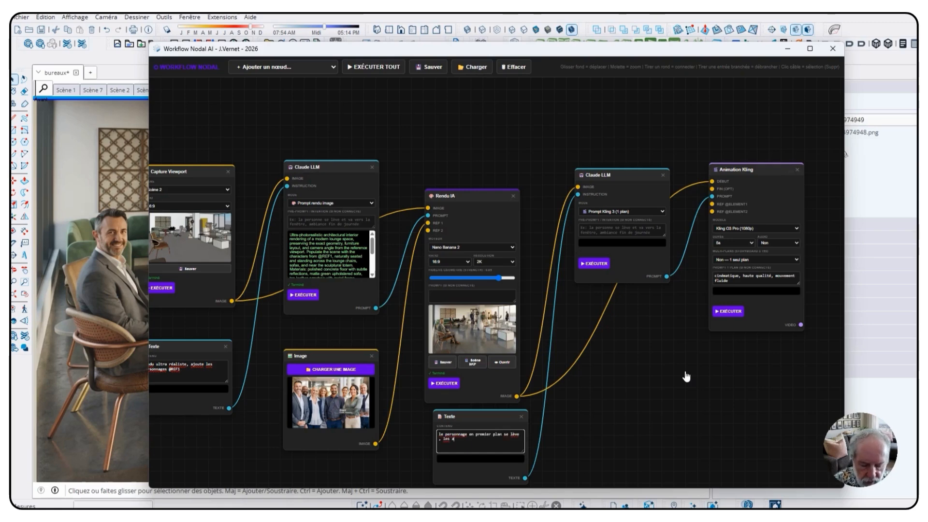
pyautogui.write('sonnes discutent entre elles')
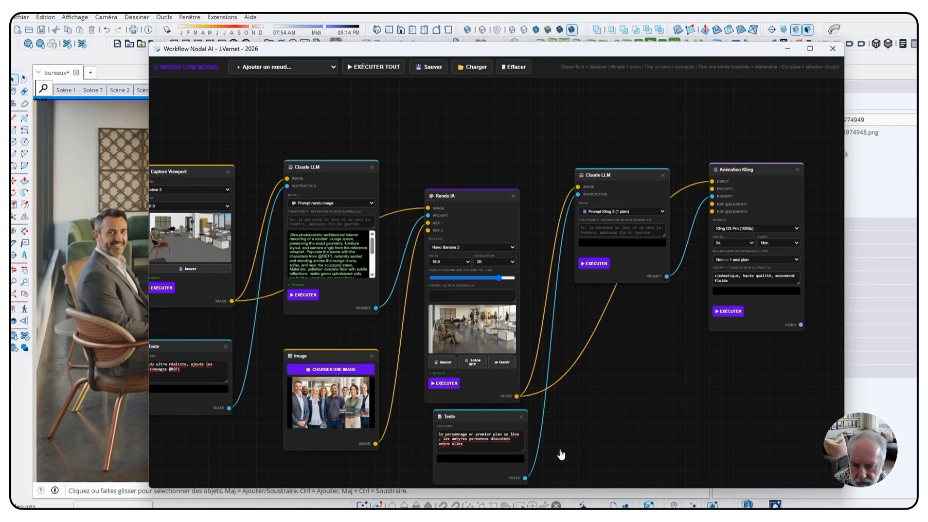
pyautogui.scroll(3, 478, 440)
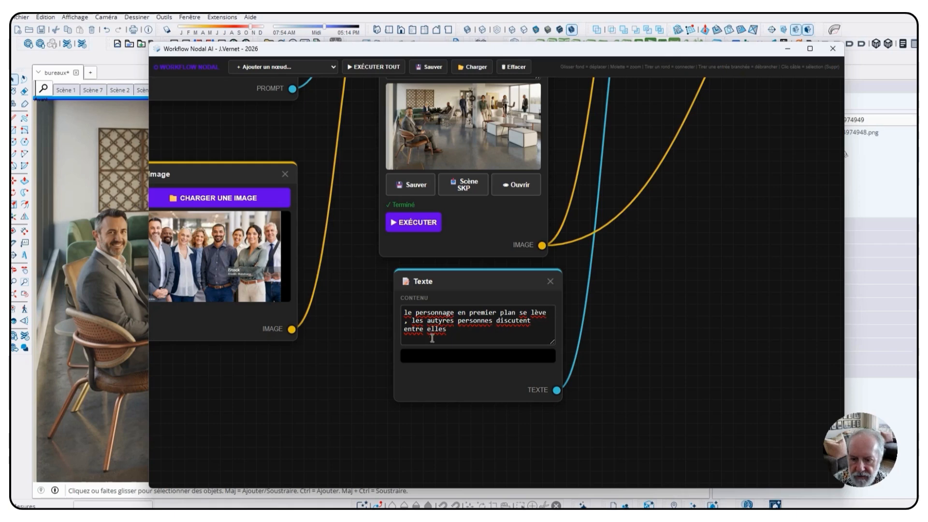
pyautogui.click(443, 321)
pyautogui.press('BackSpace')
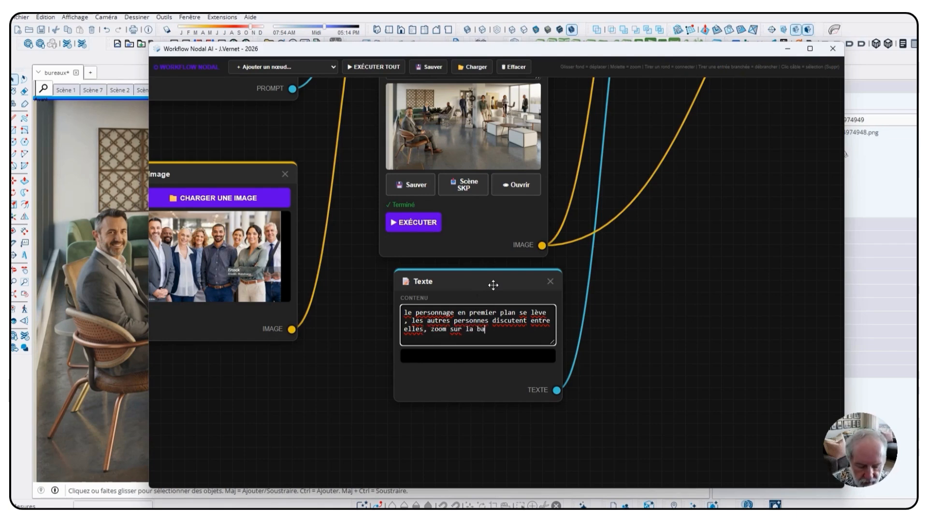
pyautogui.write('nquette verte au fond')
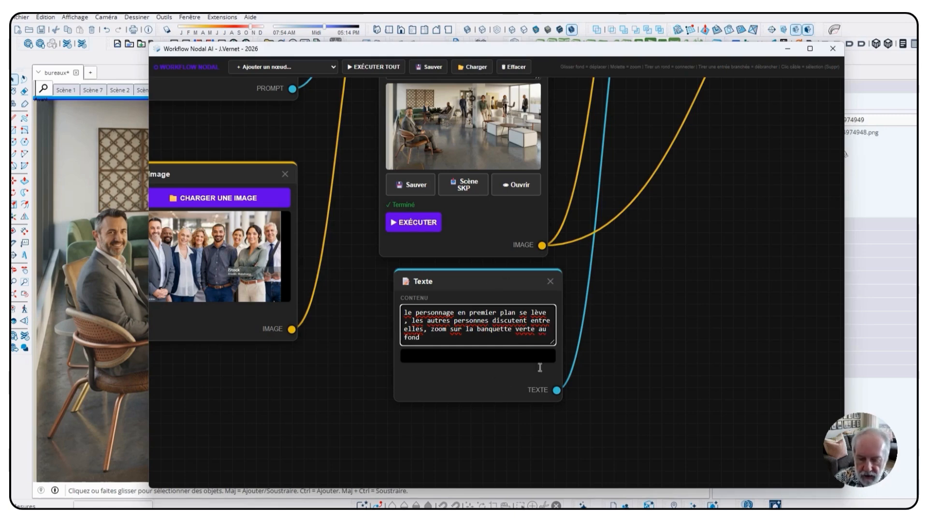
# Execute the second Claude LLM node in Storyboard Kling multi-plans mode and reconnect its prompt output to Animation Kling's PROMPT input.
pyautogui.scroll(-3, 524, 375)
pyautogui.scroll(-3, 606, 346)
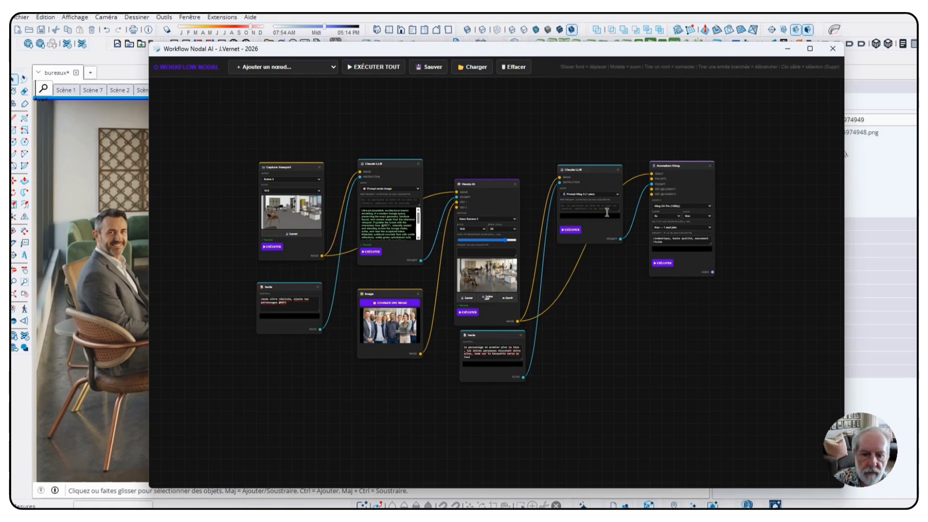
pyautogui.scroll(5, 618, 147)
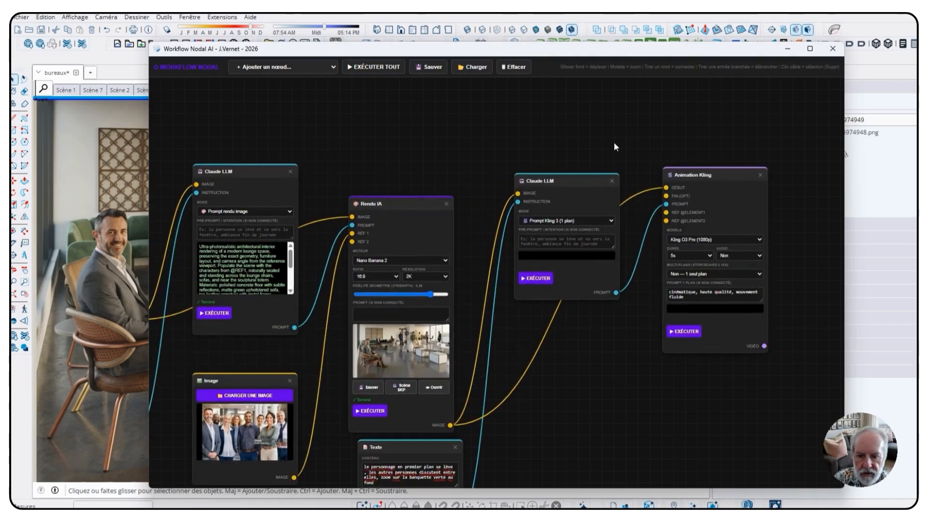
pyautogui.moveTo(614, 147); pyautogui.dragTo(632, 90)
pyautogui.click(624, 163)
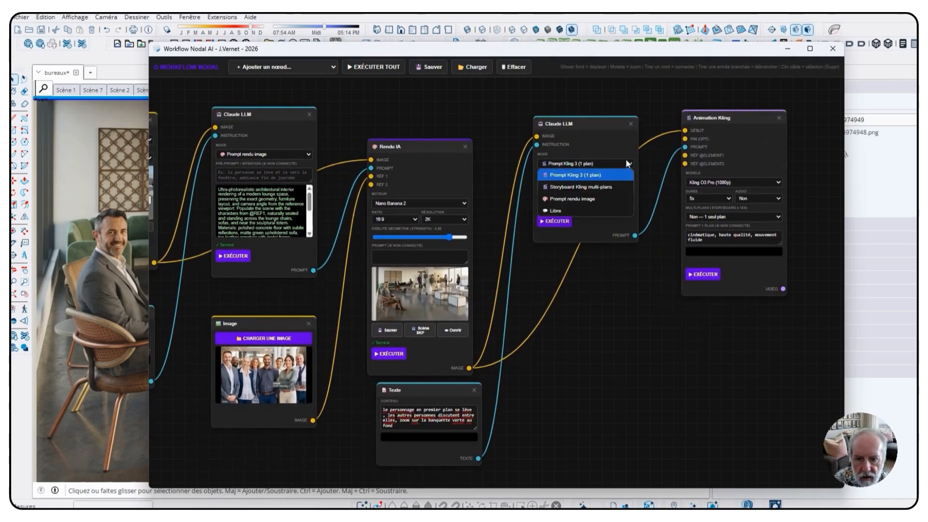
pyautogui.click(581, 188)
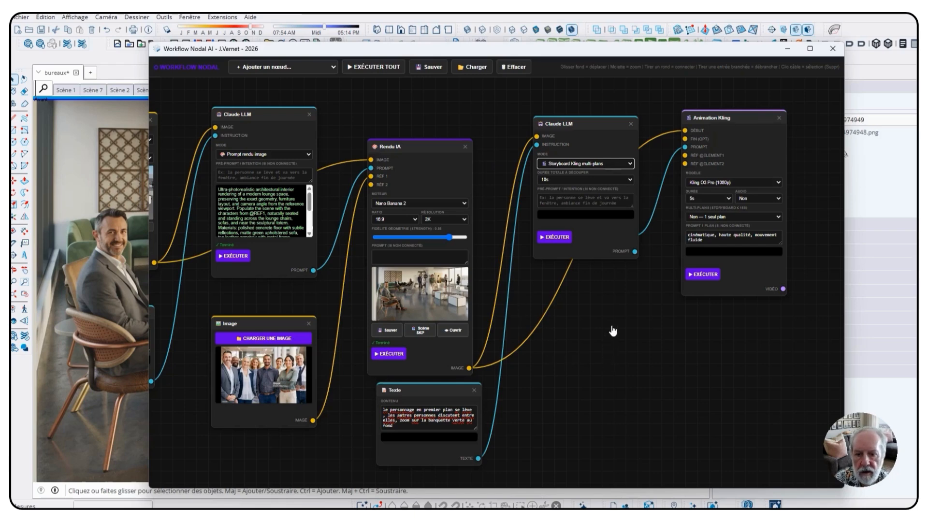
pyautogui.click(555, 237)
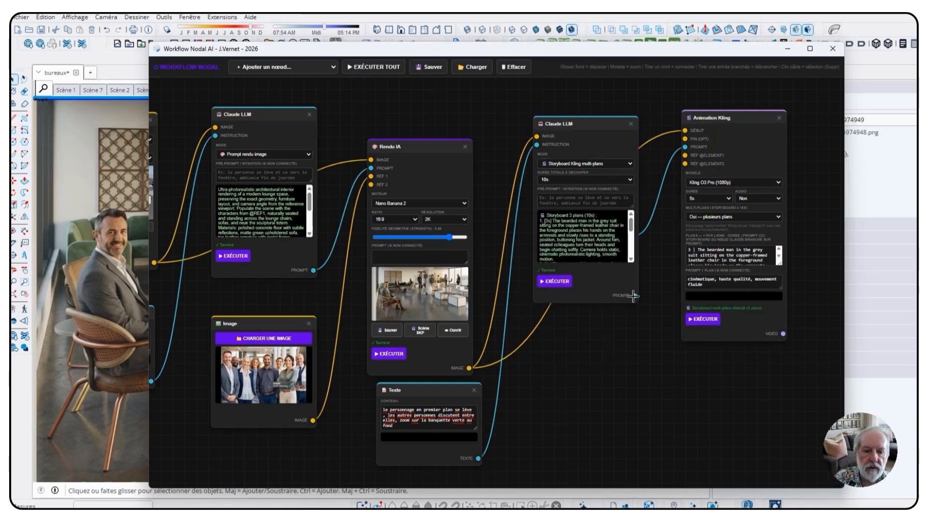
pyautogui.moveTo(635, 296); pyautogui.dragTo(685, 147)
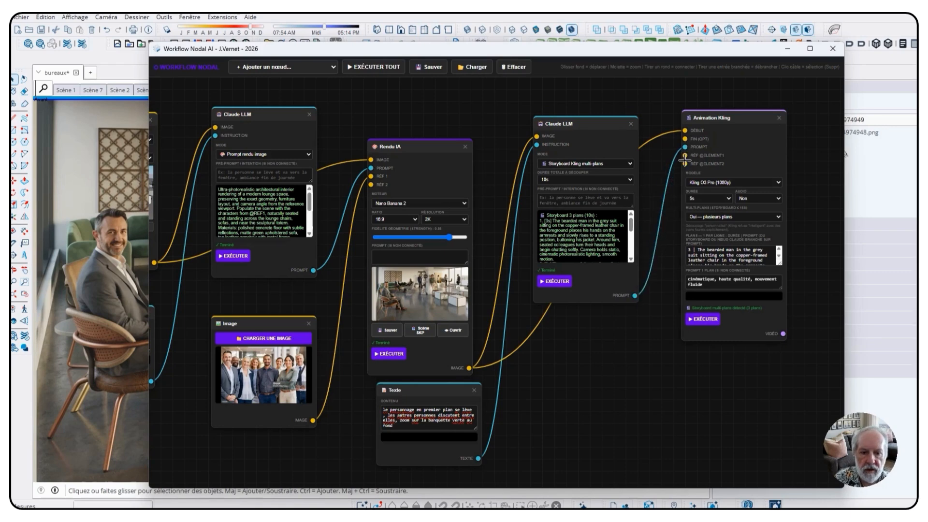
pyautogui.moveTo(589, 124)
pyautogui.mouseDown()
pyautogui.moveTo(578, 127)
pyautogui.moveTo(587, 119)
pyautogui.mouseUp()
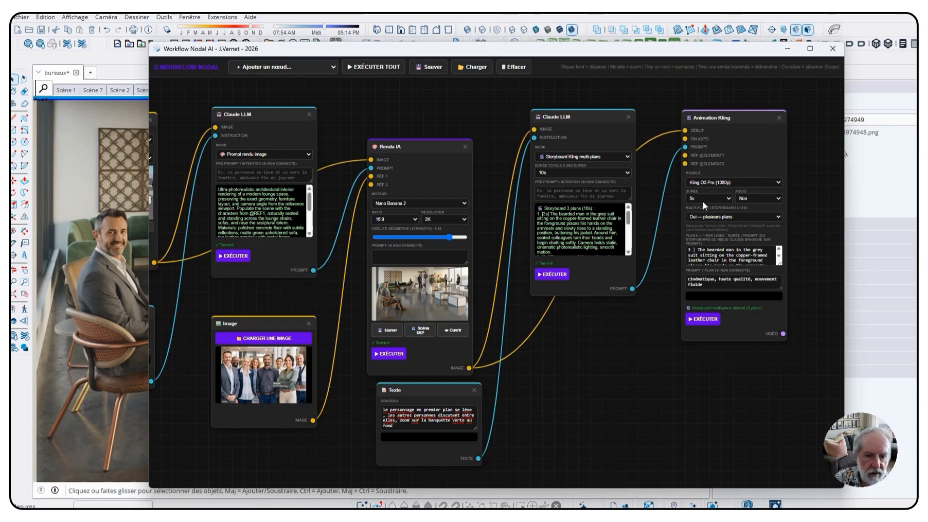
# Set the Animation Kling node's duration to 10s and audio to Oui, and execute it to generate the video.
pyautogui.click(729, 197)
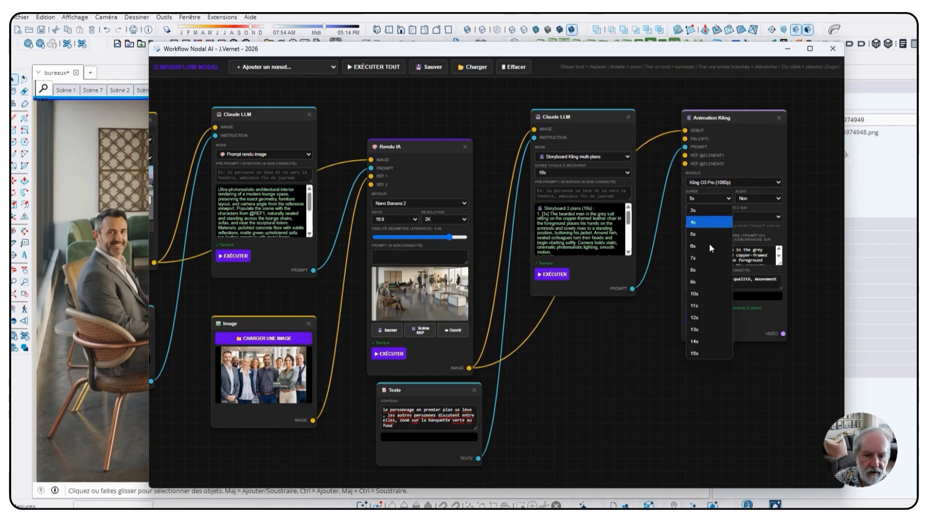
pyautogui.click(701, 291)
pyautogui.click(776, 198)
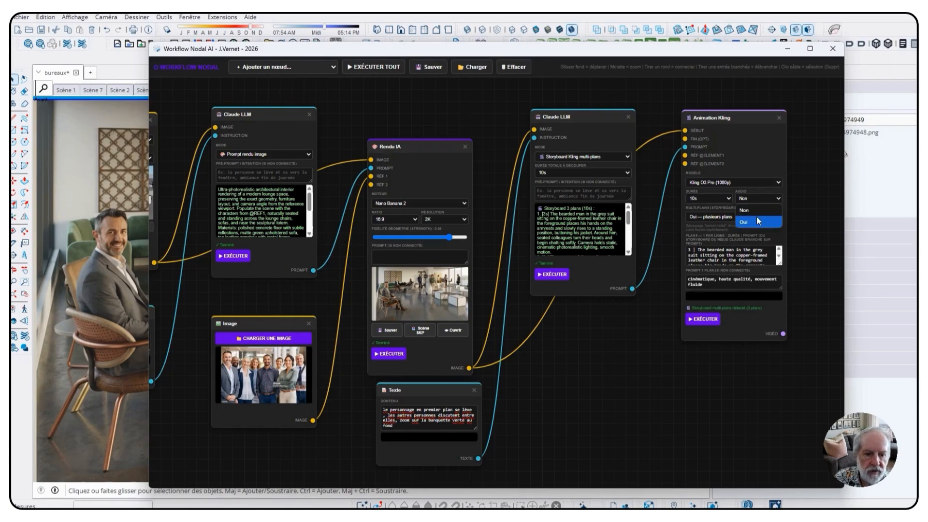
pyautogui.click(755, 217)
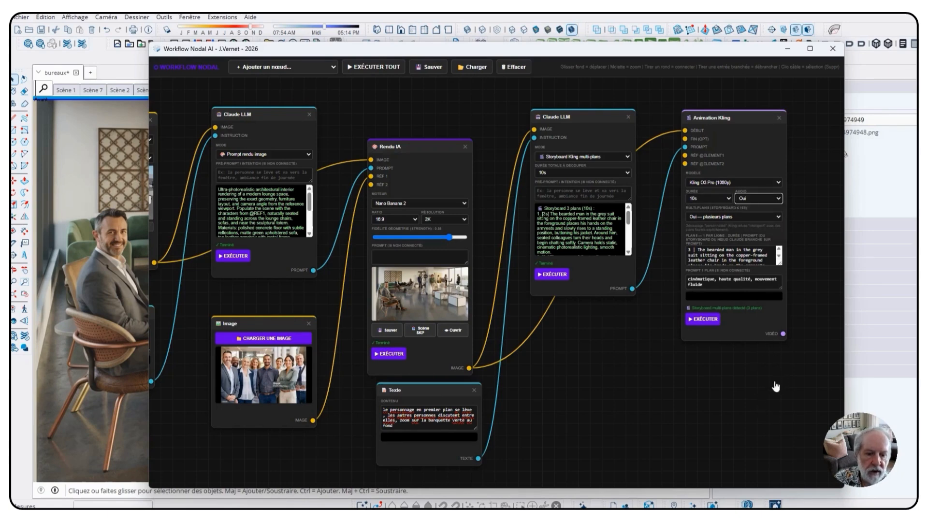
pyautogui.click(701, 319)
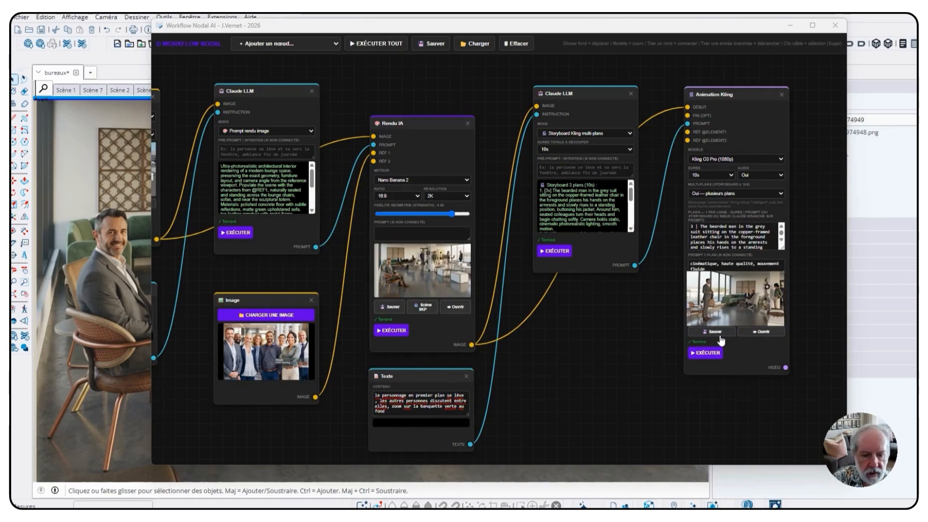
# Open the video generated by Animation Kling, review the complete node workflow and minimize the workflow window.
pyautogui.click(762, 332)
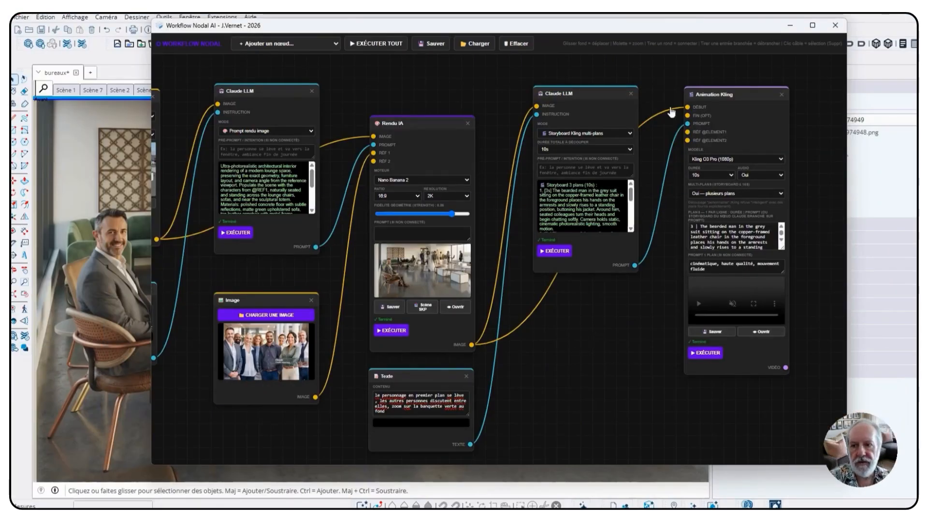
pyautogui.moveTo(625, 29); pyautogui.dragTo(682, 29)
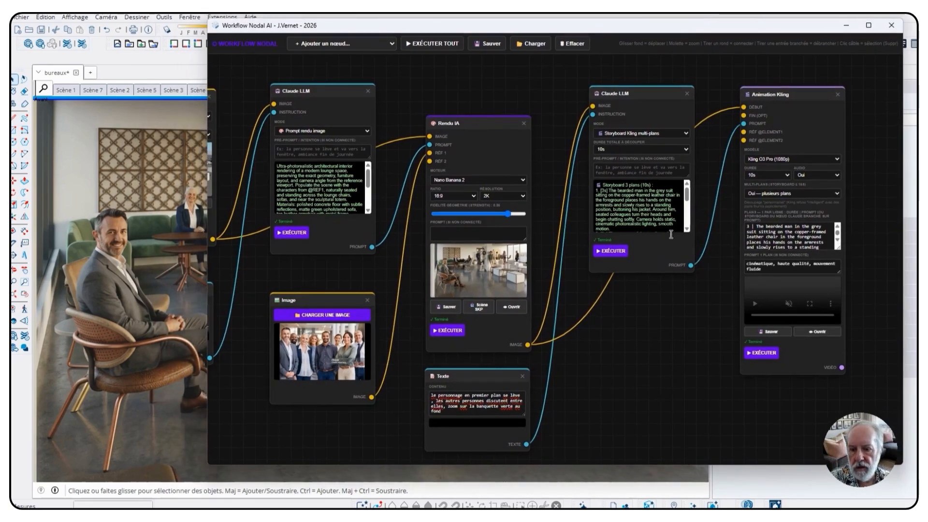
pyautogui.scroll(-3, 721, 279)
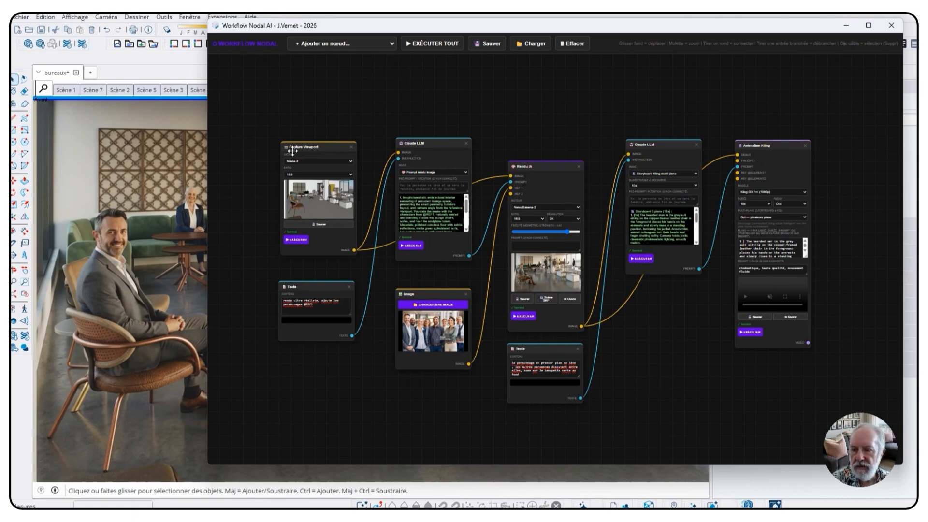
pyautogui.click(846, 25)
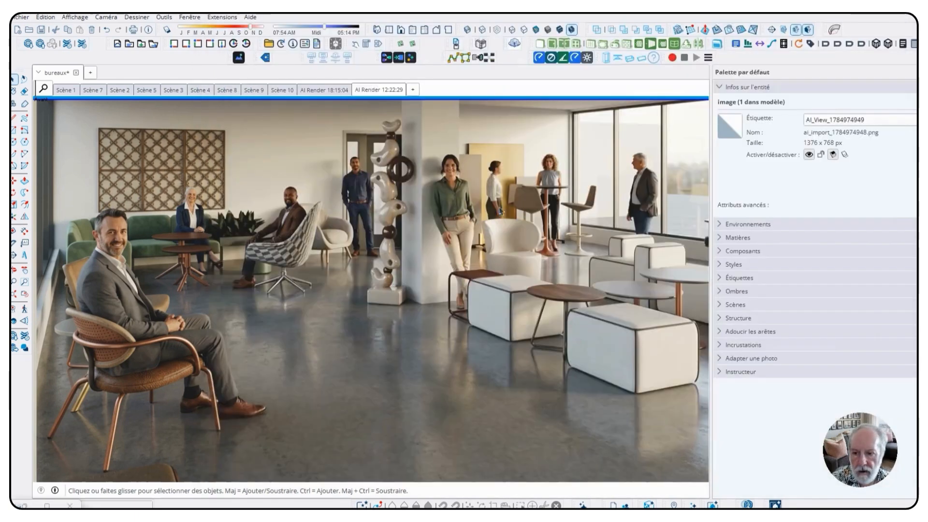